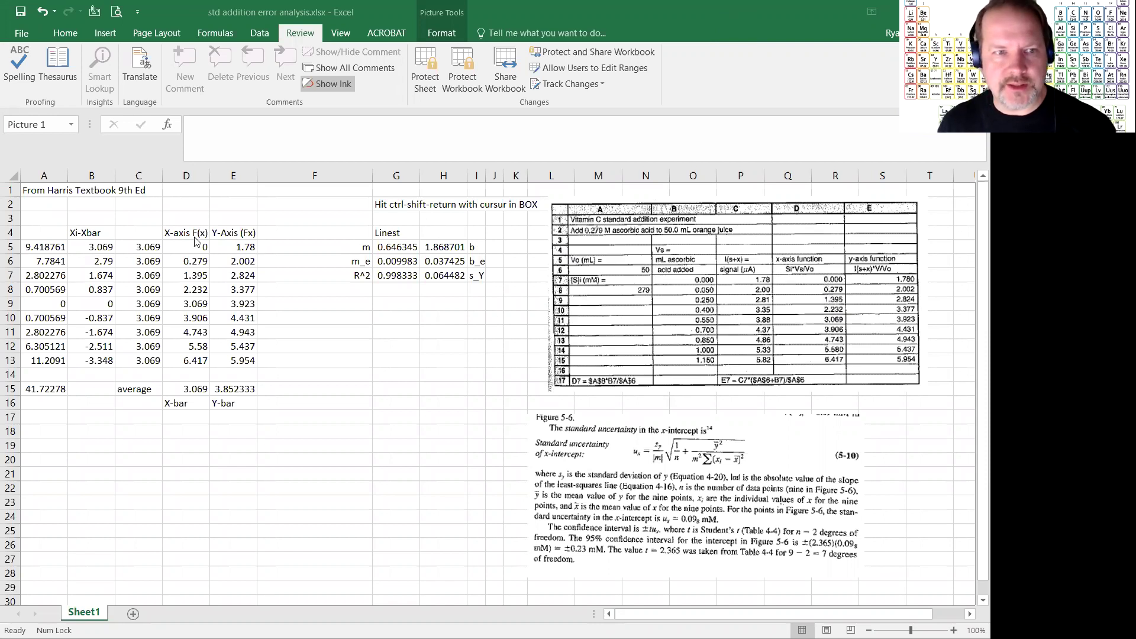
Review the D5:E13 data and the X-bar, Xi-Xbar, squared-deviation and sum formulas.
drag(194, 252, 190, 361)
drag(243, 247, 248, 359)
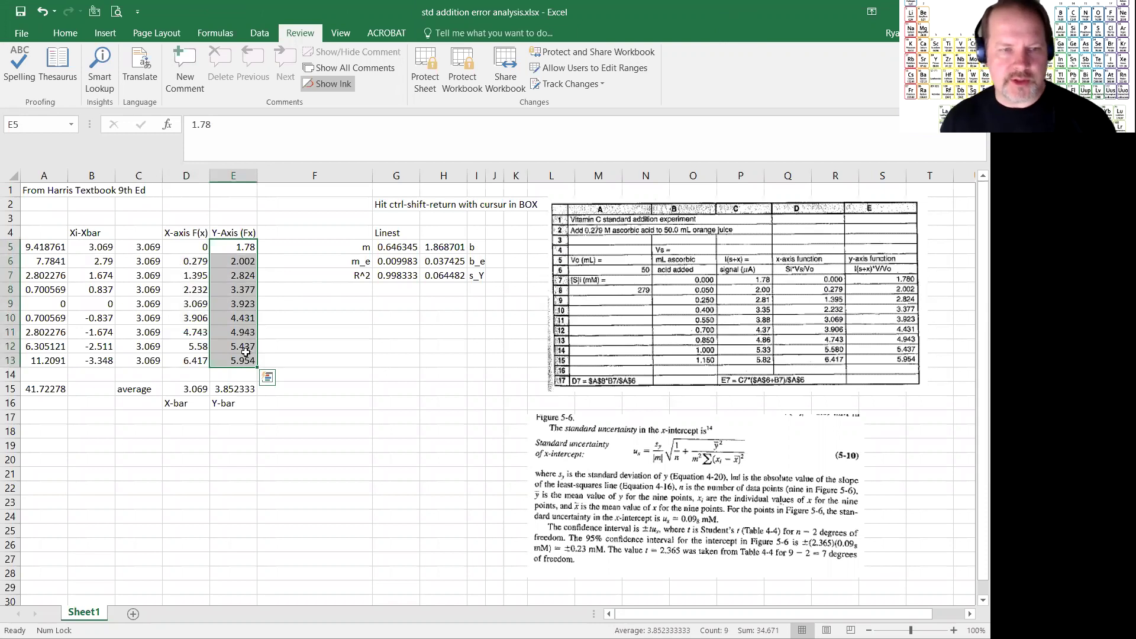
click(201, 388)
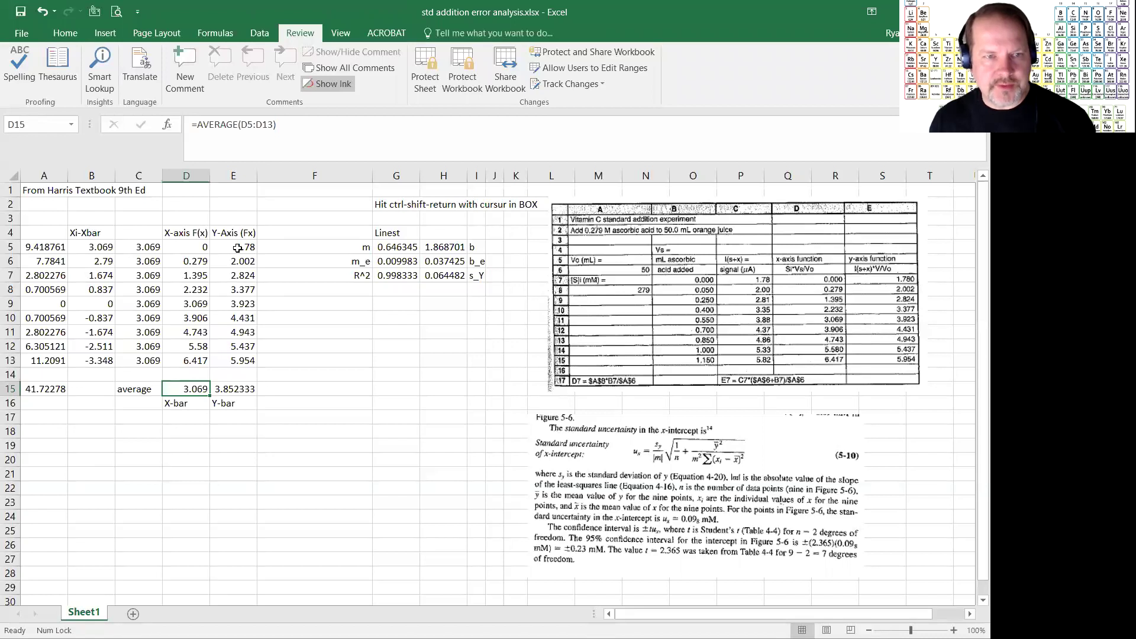
drag(238, 248, 241, 366)
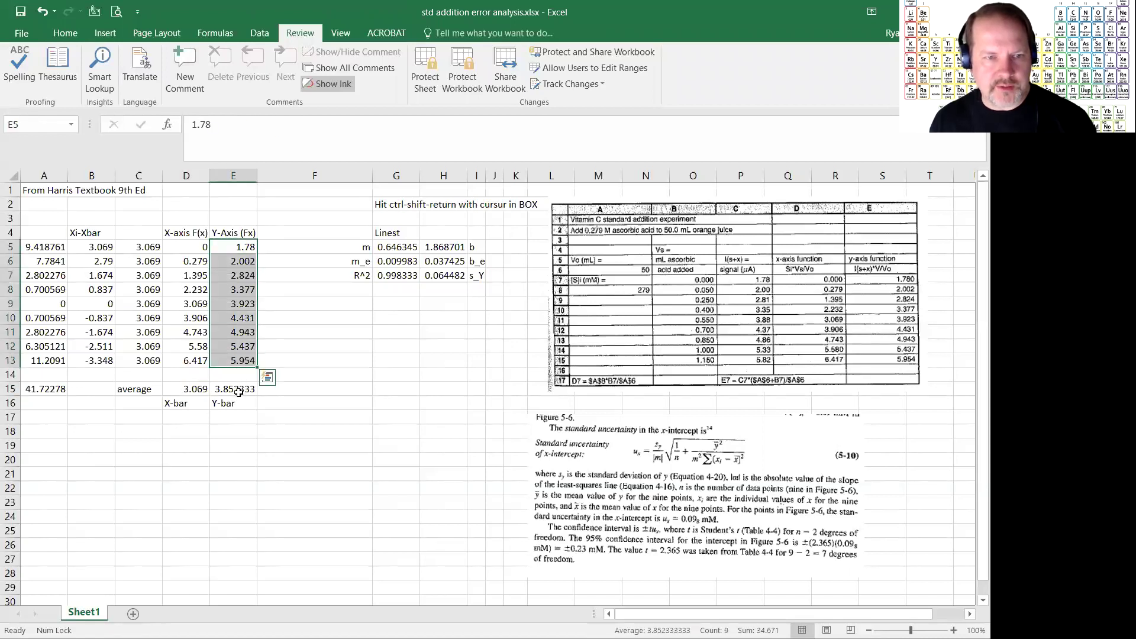
click(238, 399)
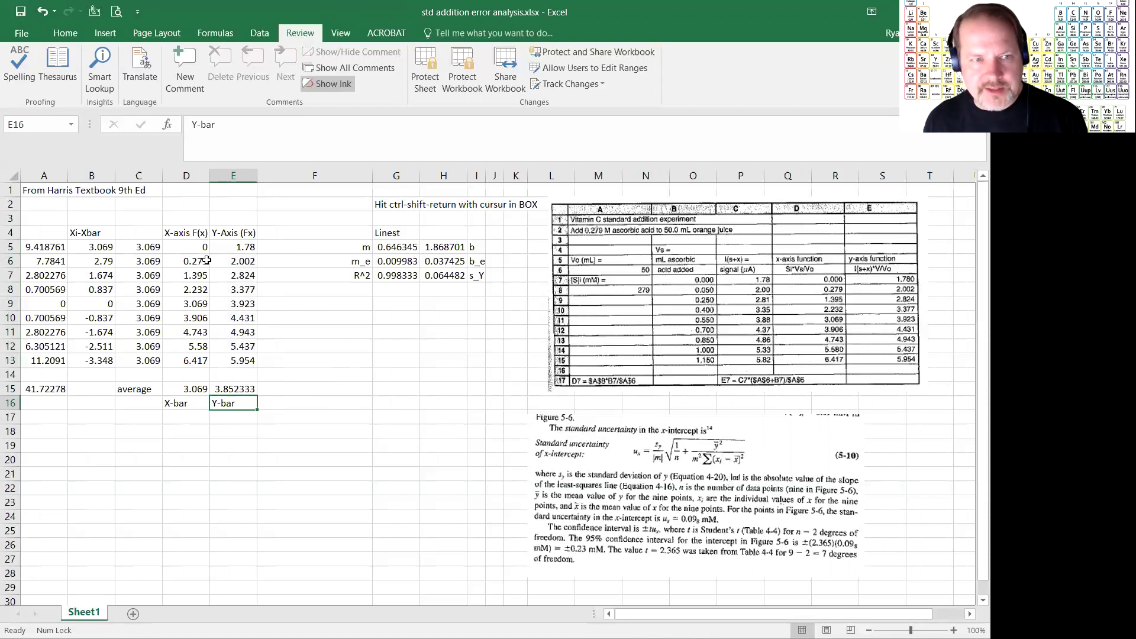
click(153, 247)
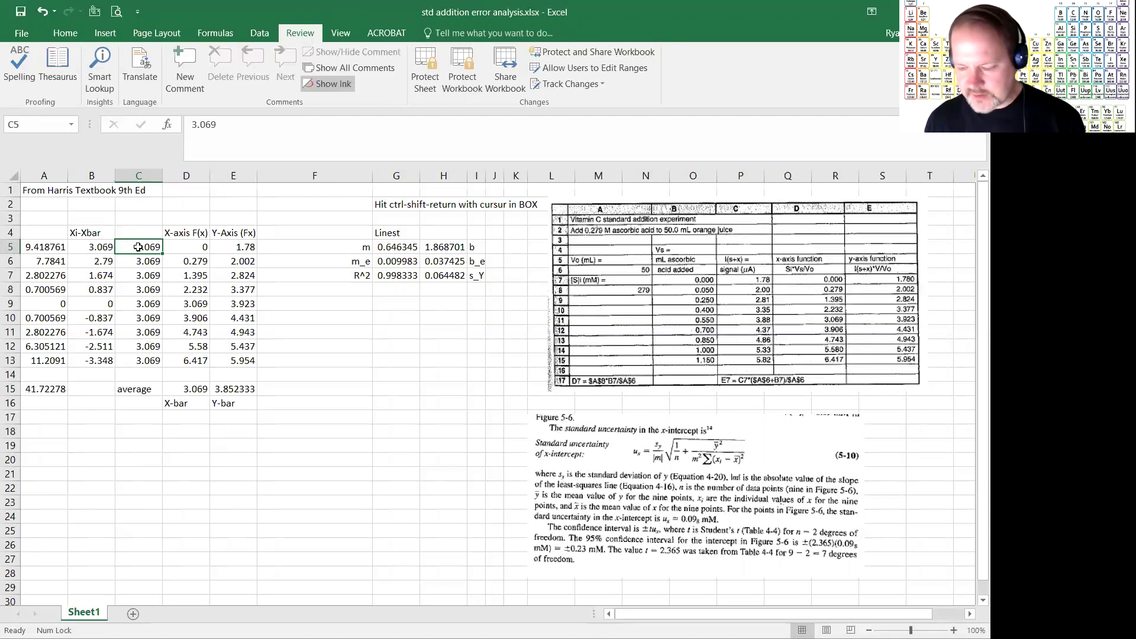
key(shift+Down)
key(shift+Down)
key(shift+Down)
key(shift+Down)
key(shift+Down)
key(shift+Down)
key(shift+Down)
key(shift+Down)
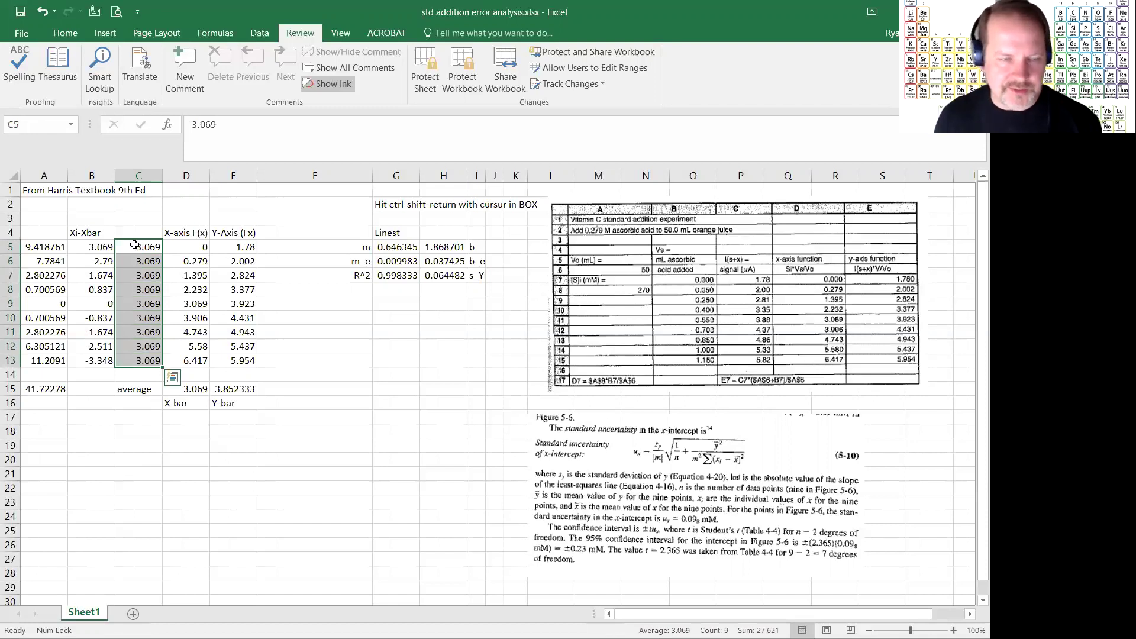
click(103, 247)
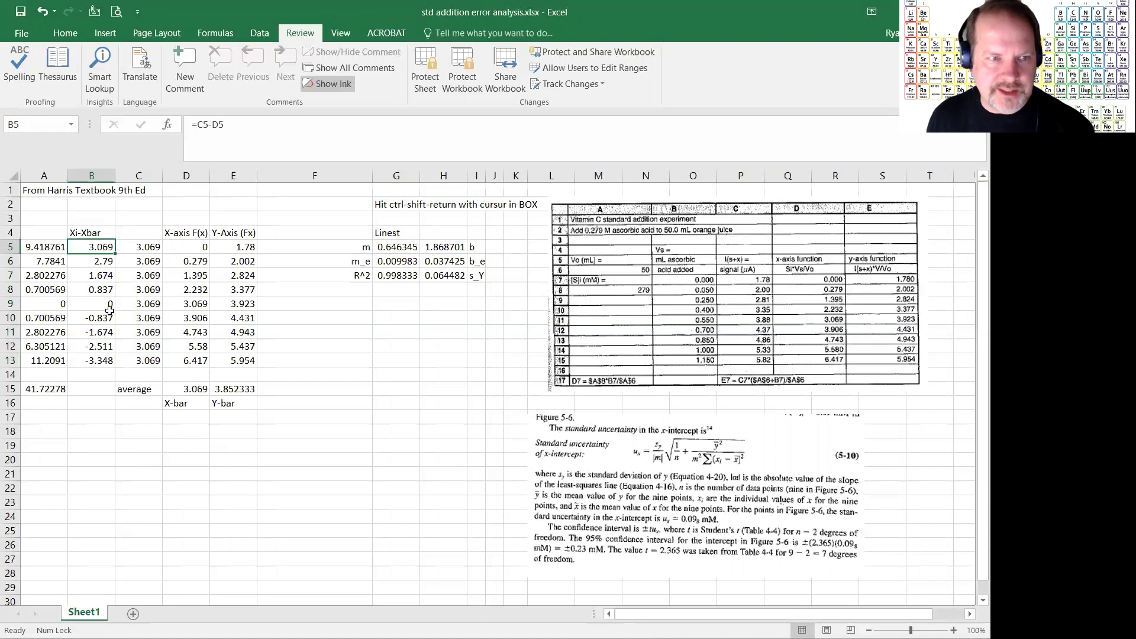
click(45, 248)
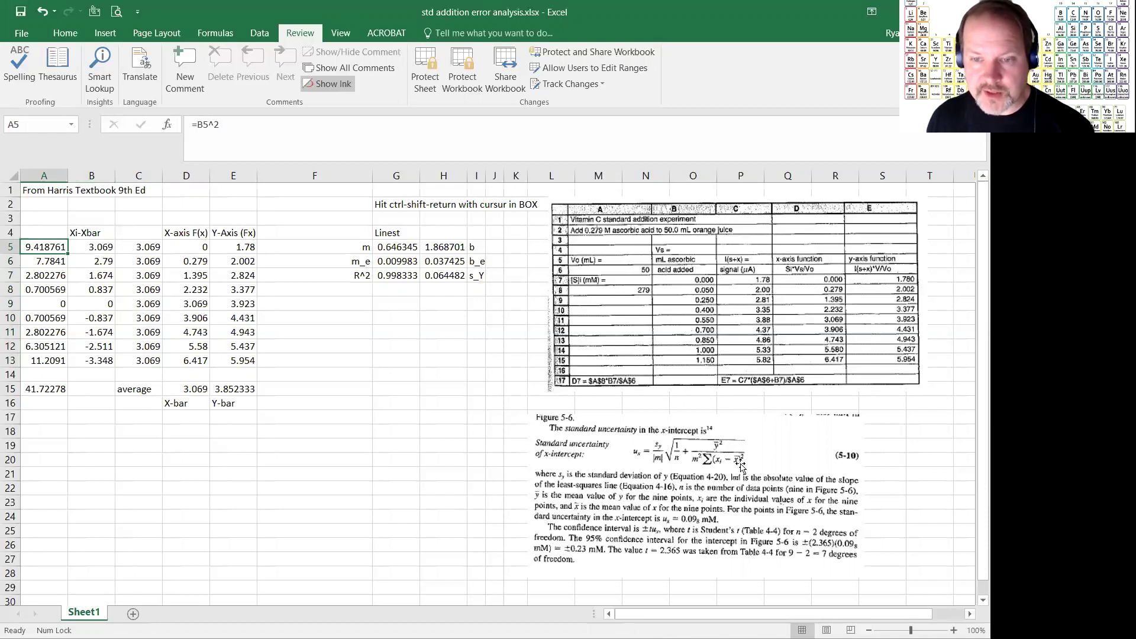
click(49, 390)
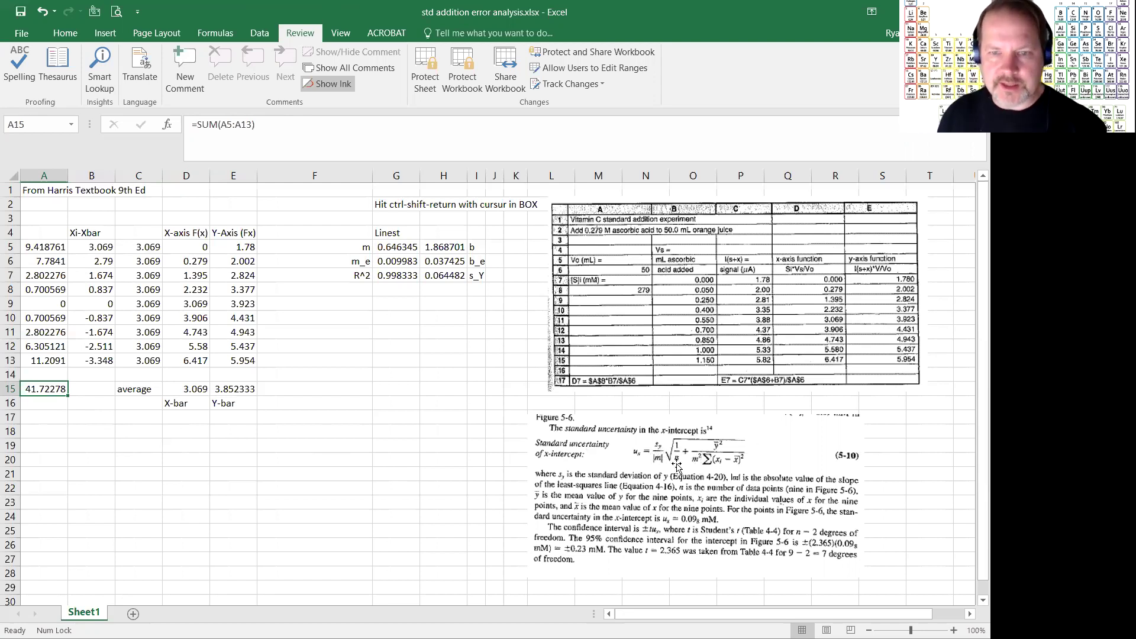
Inspect the LINEST formula in G5, abandoning an edit after the array warning.
click(398, 235)
click(396, 248)
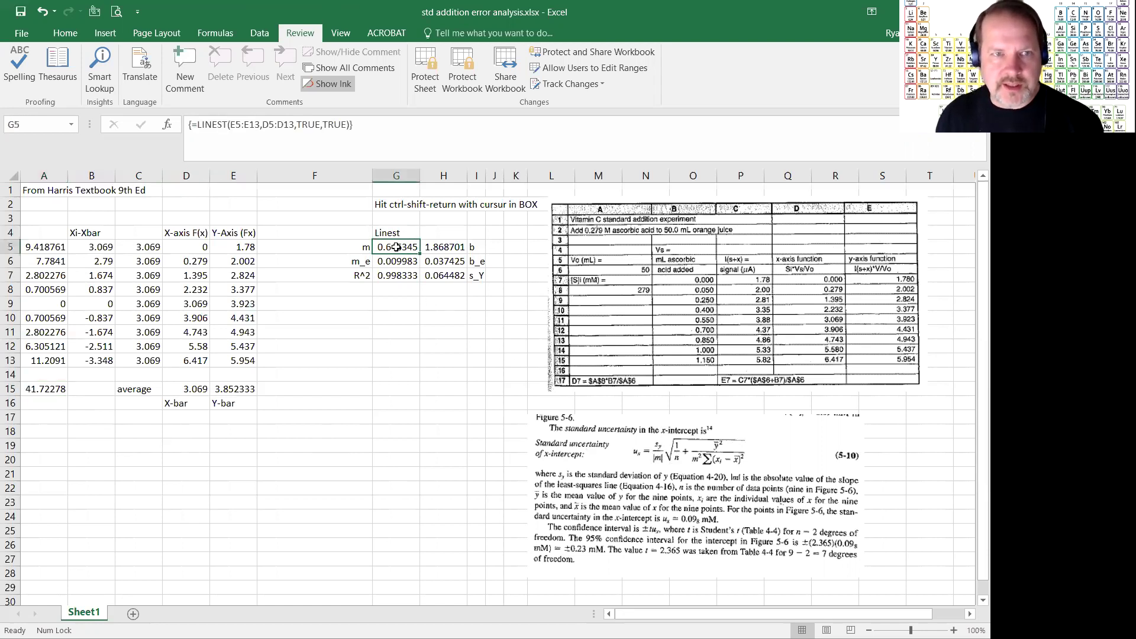
click(229, 124)
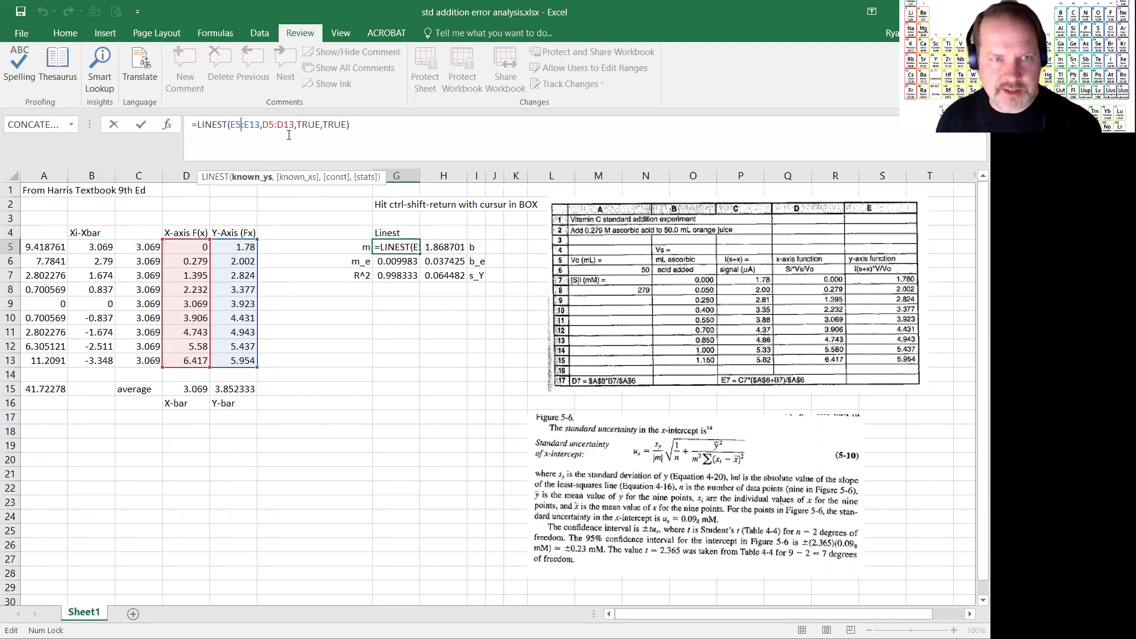
click(310, 125)
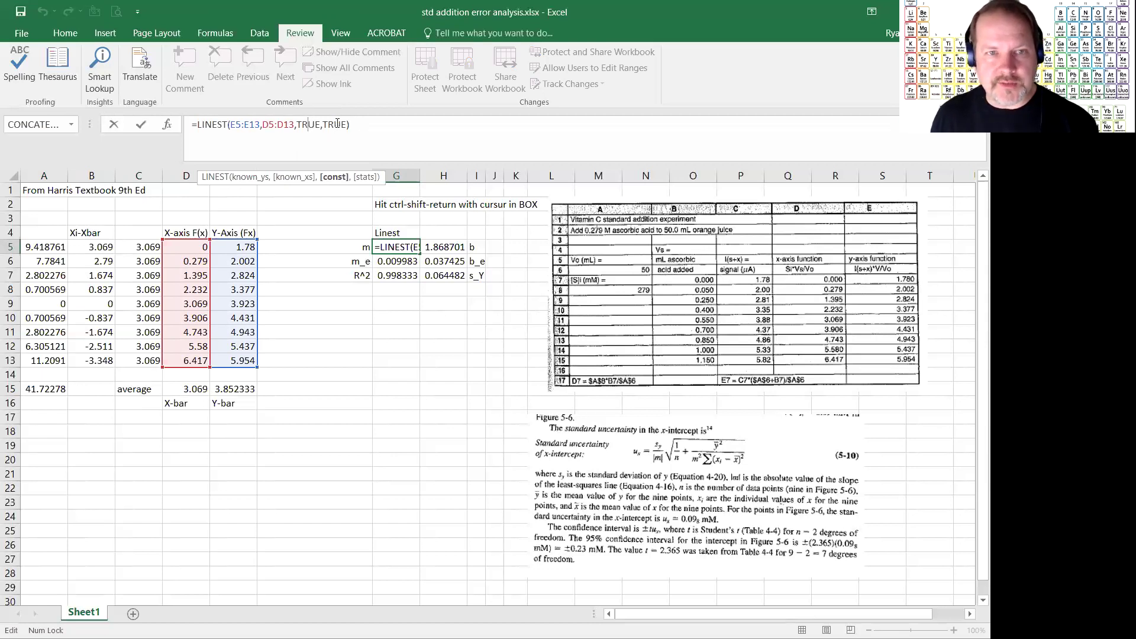
key(Return)
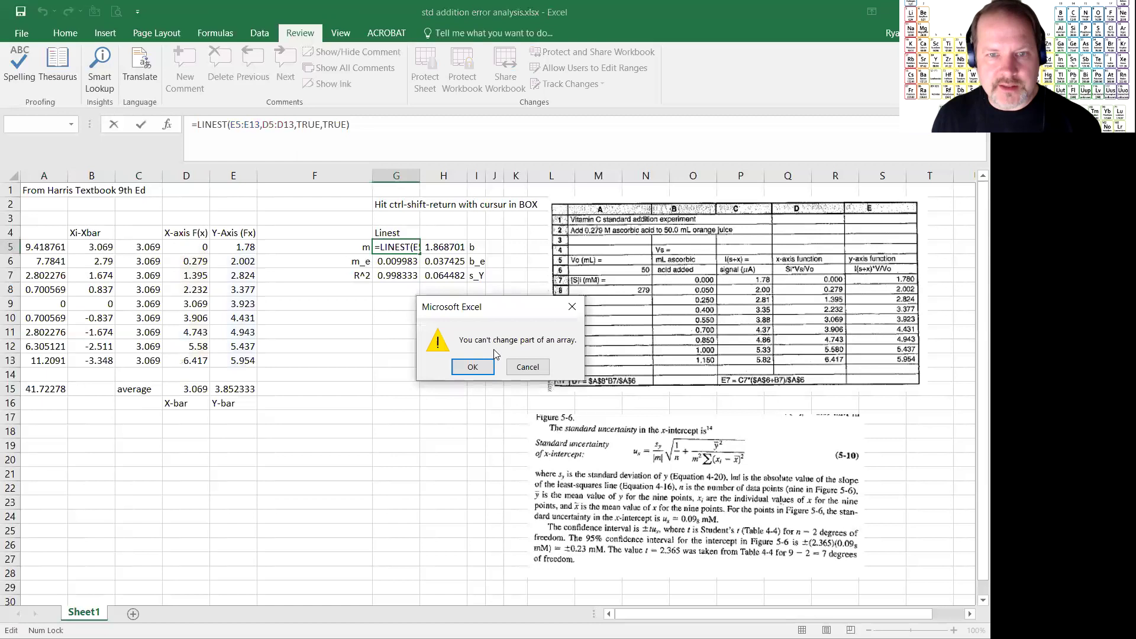
click(530, 366)
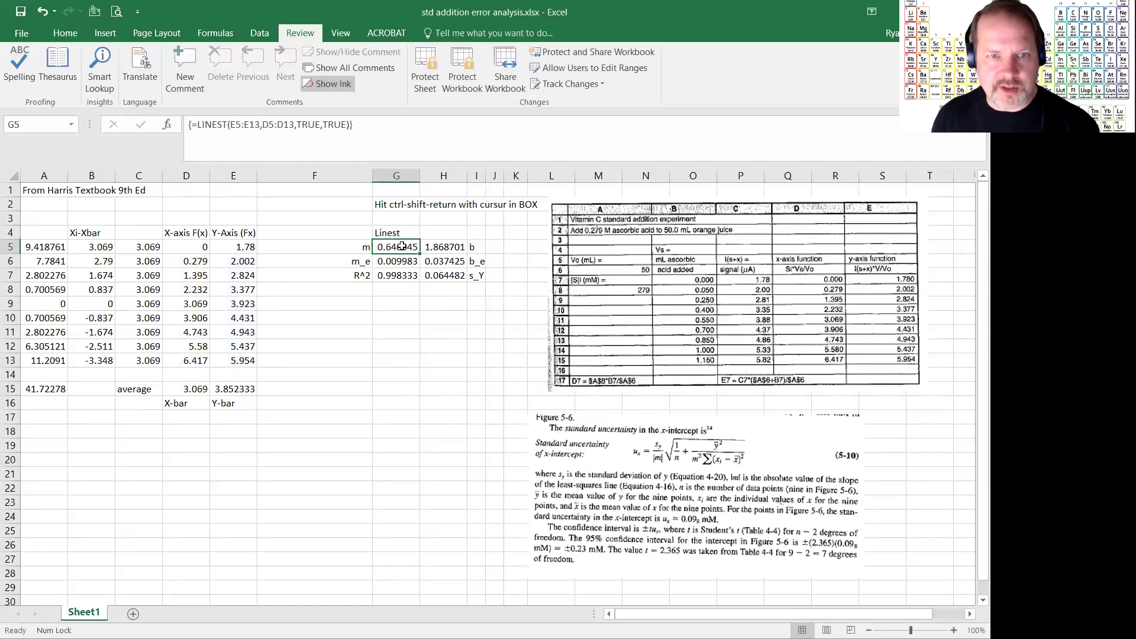
Re-enter LINEST as an array formula over the G5:H7 output block.
drag(403, 246, 443, 276)
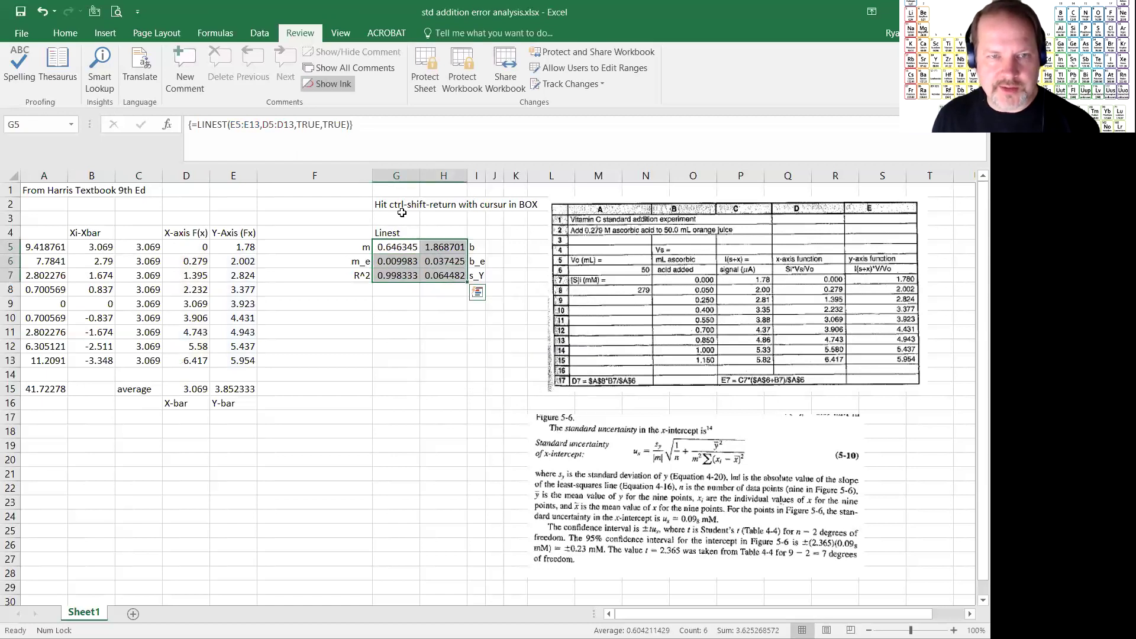
click(403, 249)
drag(402, 246, 442, 277)
click(358, 123)
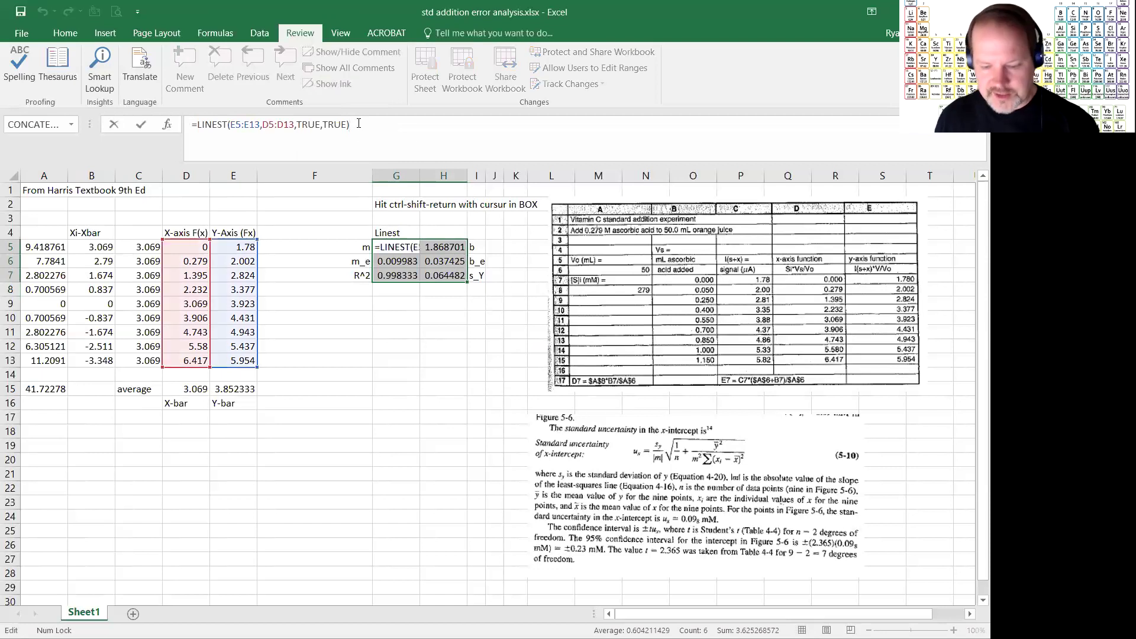
key(ctrl+shift+Return)
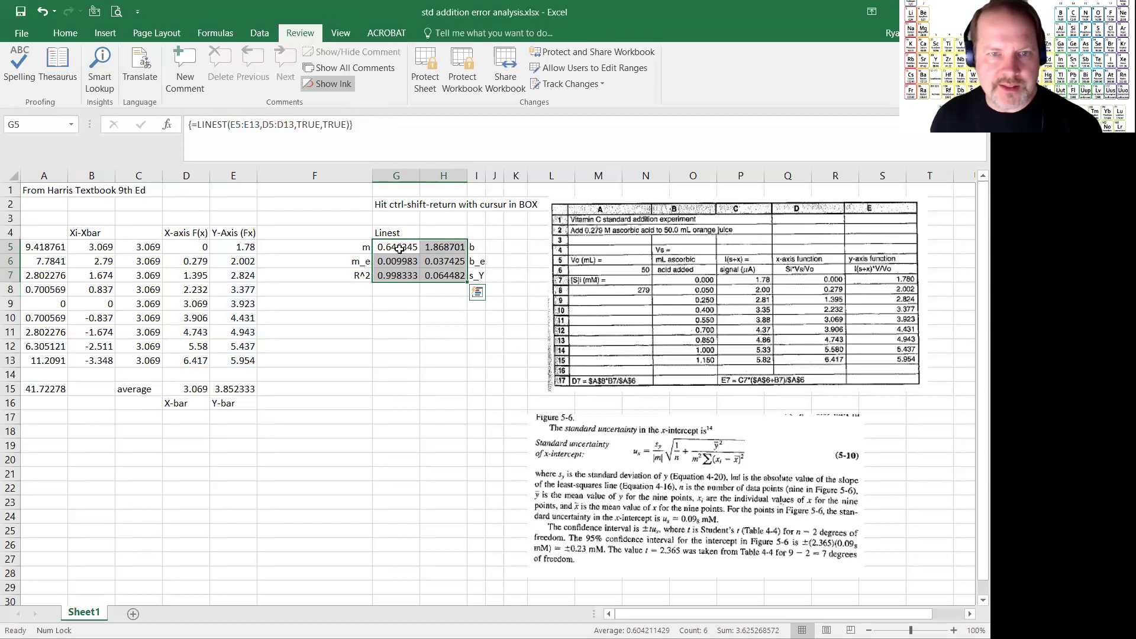
click(399, 249)
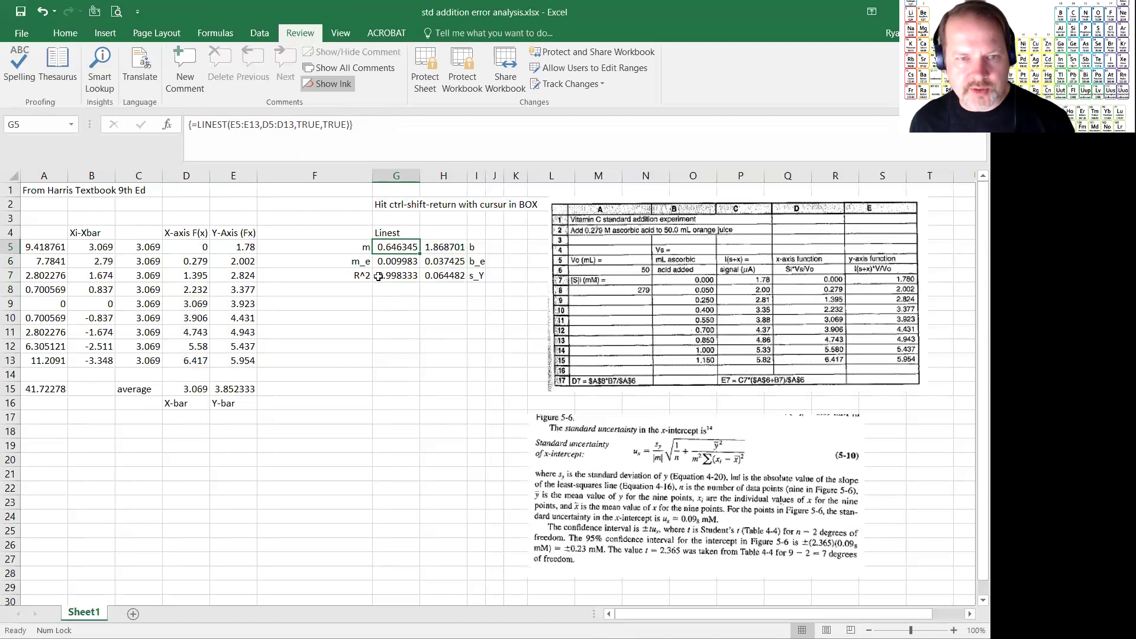
Check the intercept, its error and the s_Y value in H5:H7.
click(473, 248)
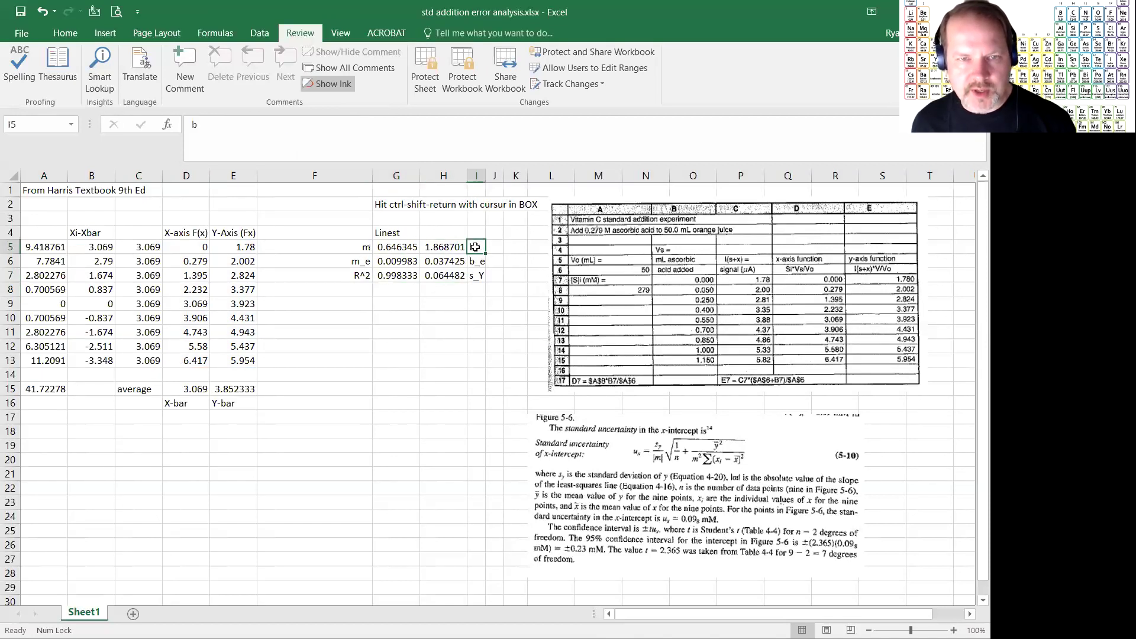
click(450, 250)
click(444, 266)
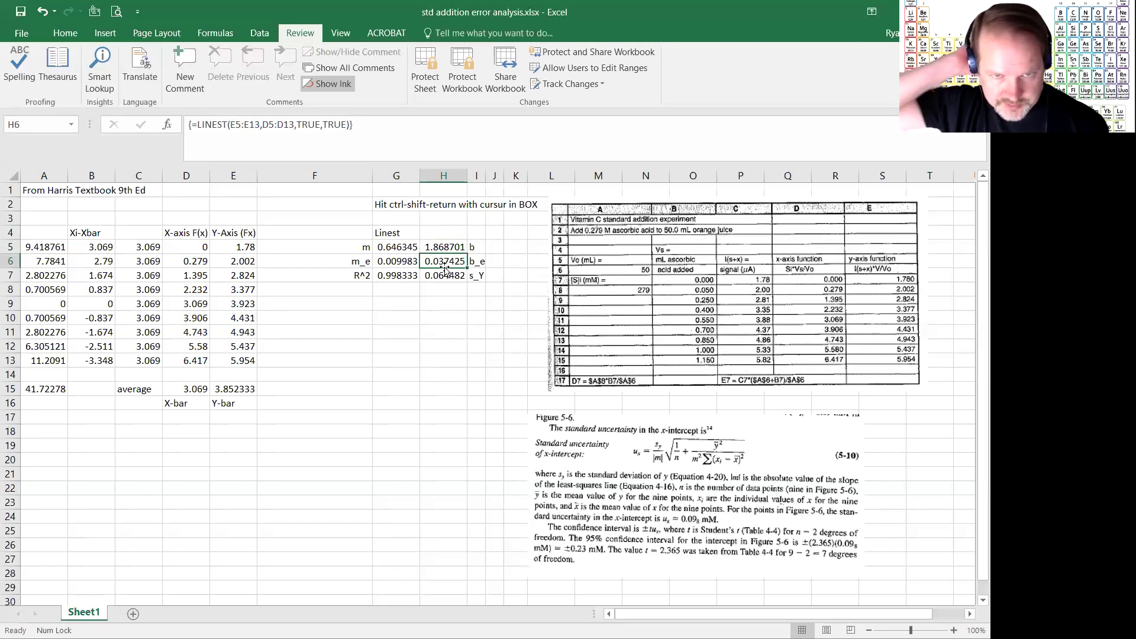
click(445, 275)
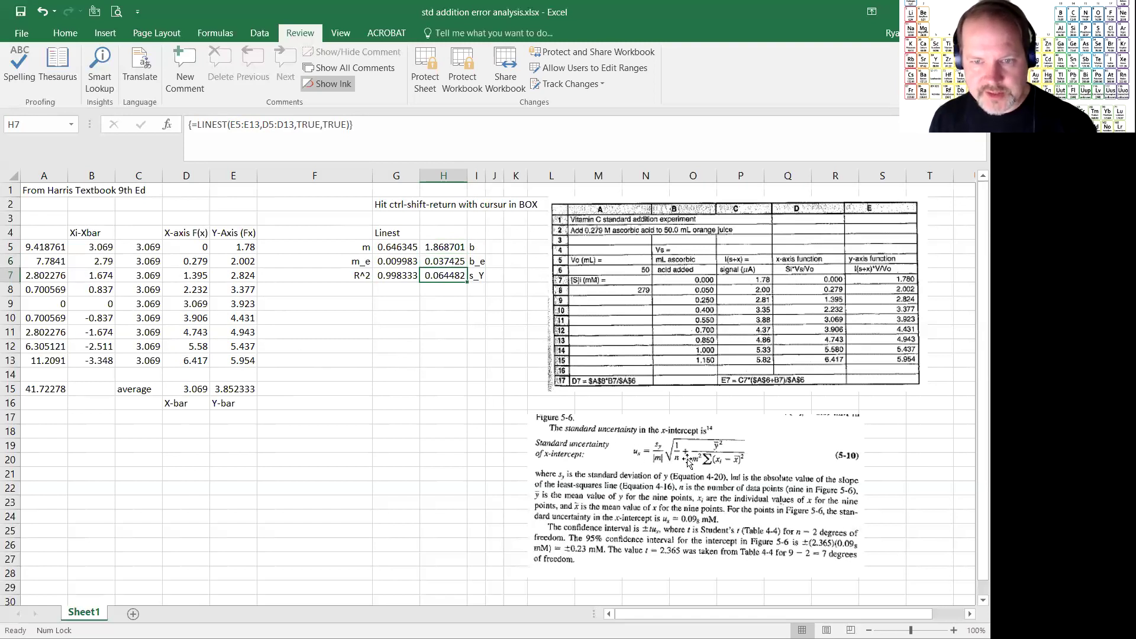
Add s_Y (=H7) in row 18 and slope m (=G5) in row 19.
click(153, 432)
text(s_Y)
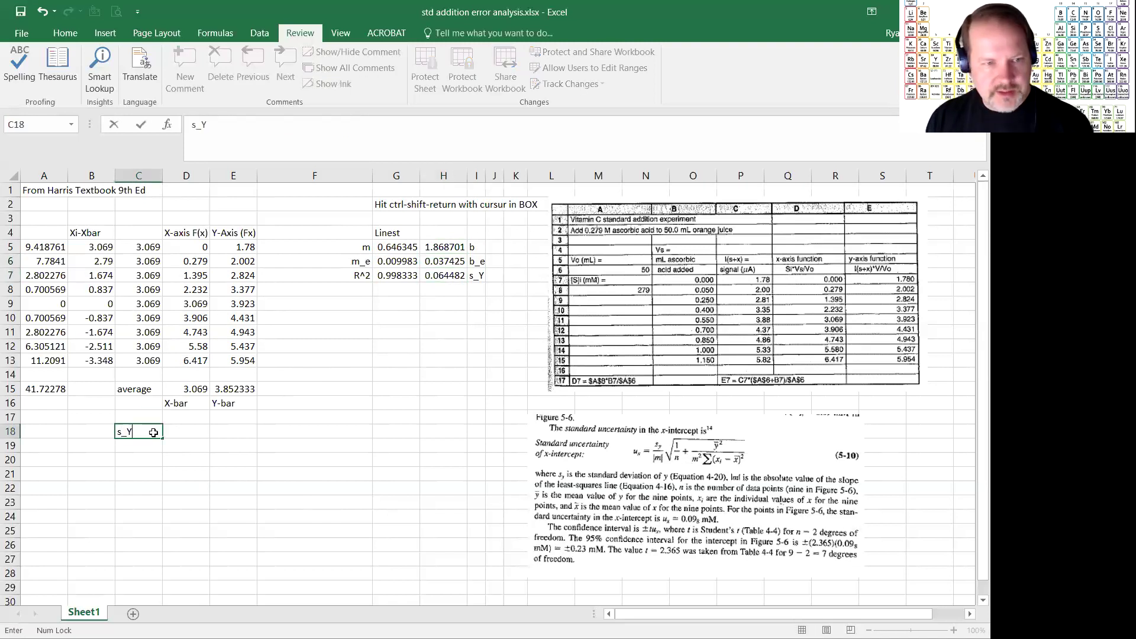
key(Tab)
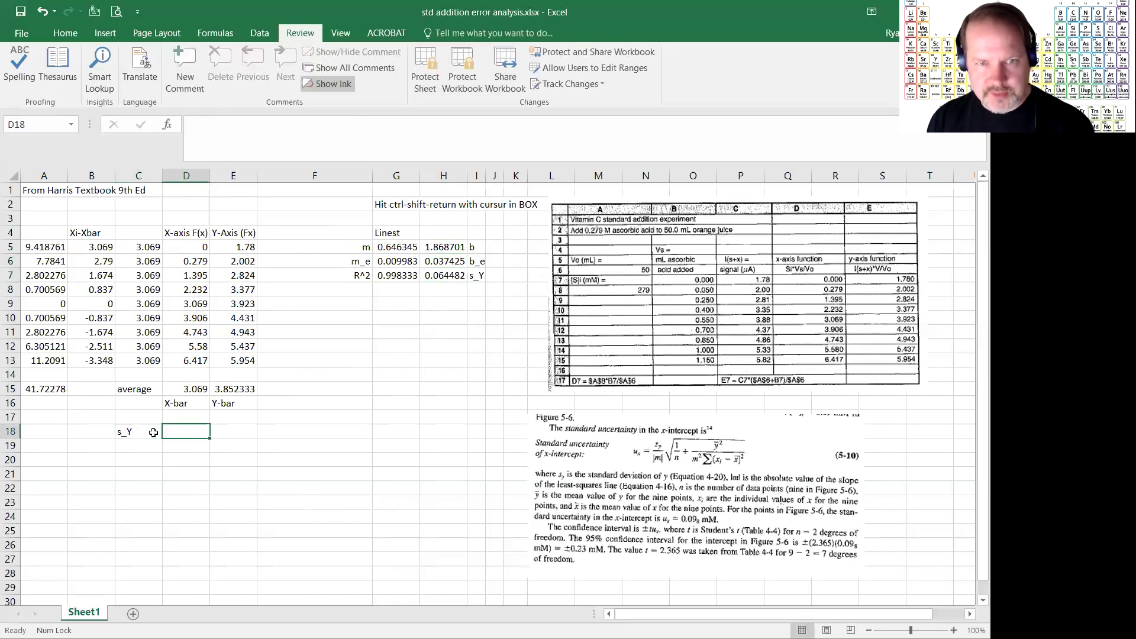
text(=)
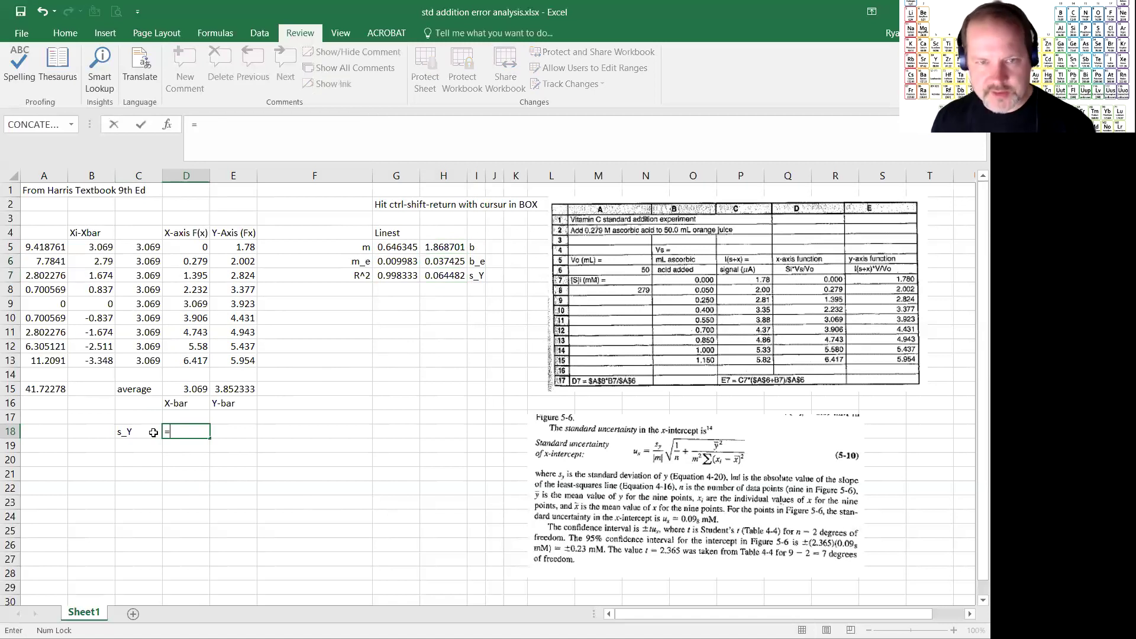
click(456, 274)
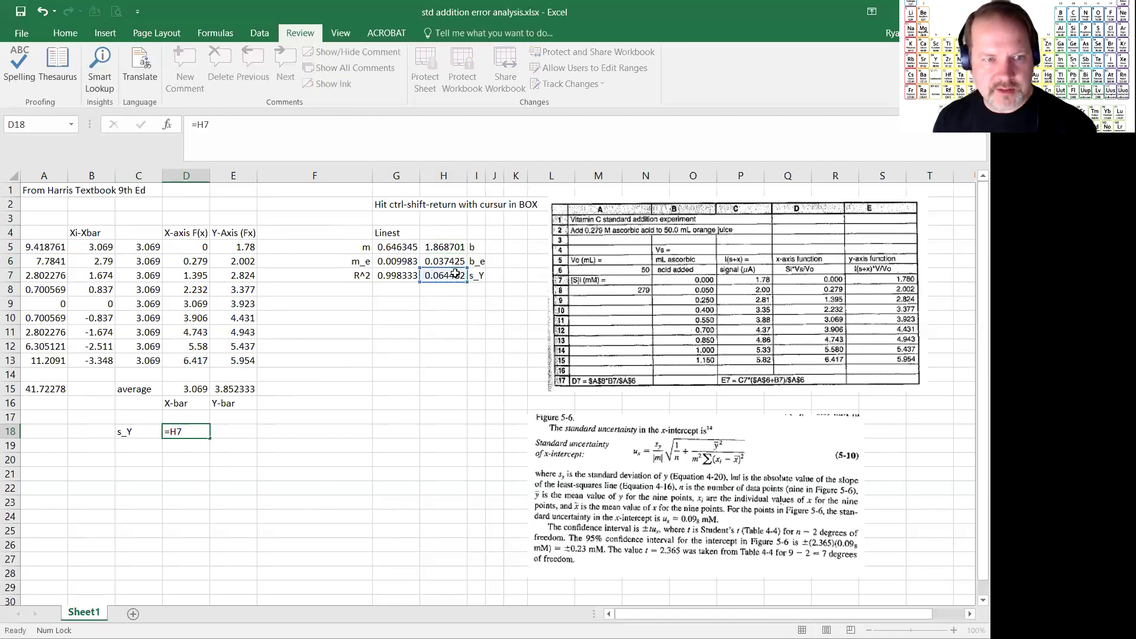
key(Return)
text(m)
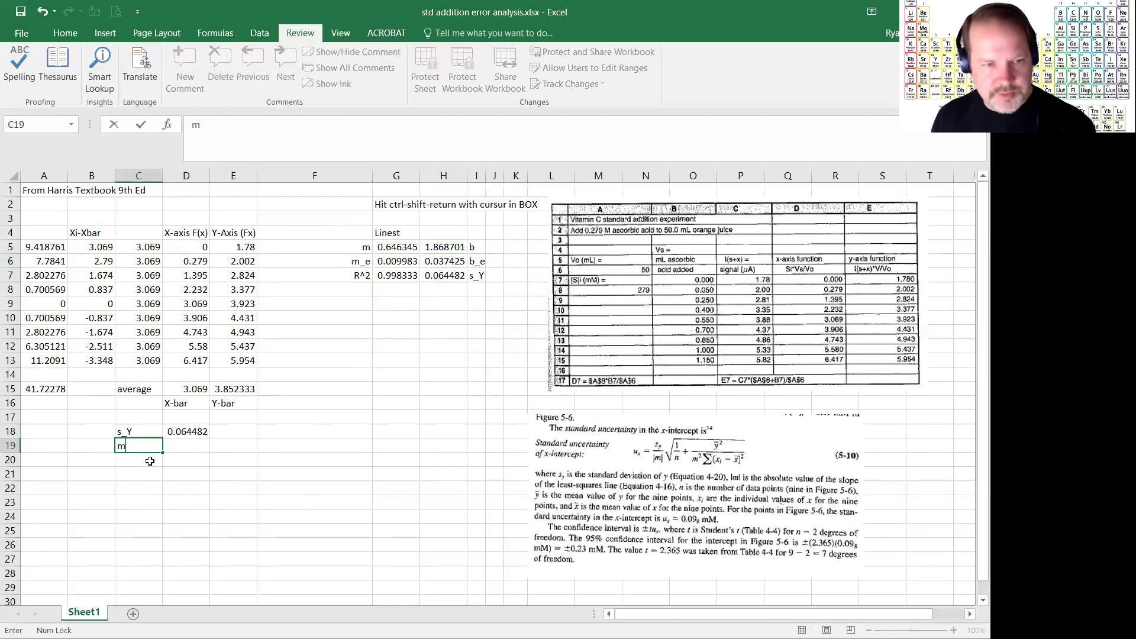
click(173, 447)
text(=)
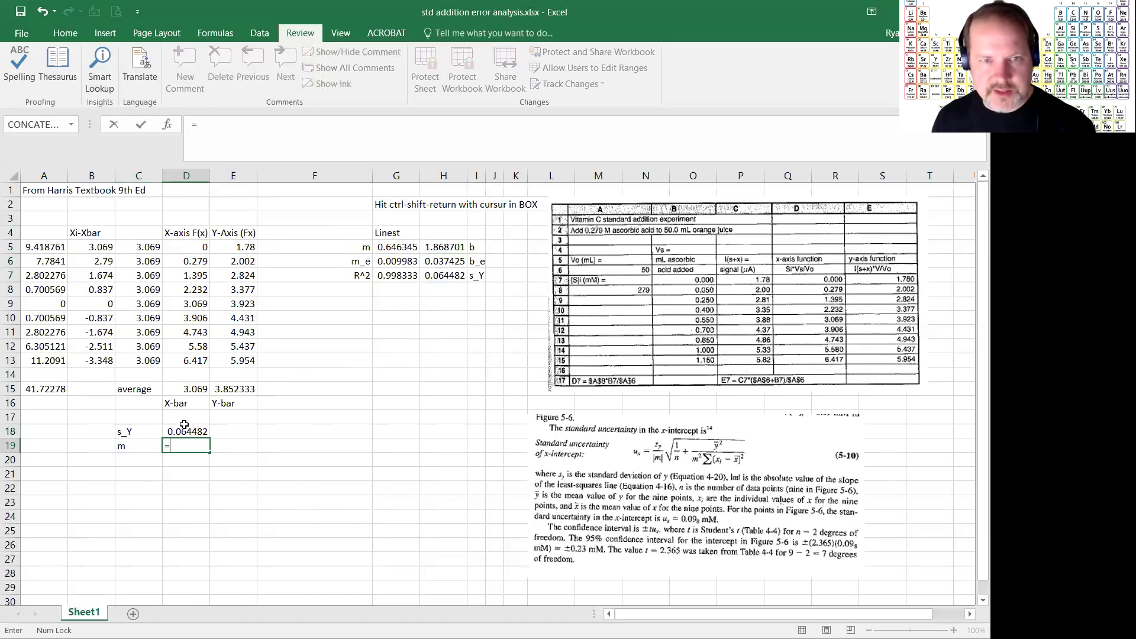
click(393, 247)
key(Return)
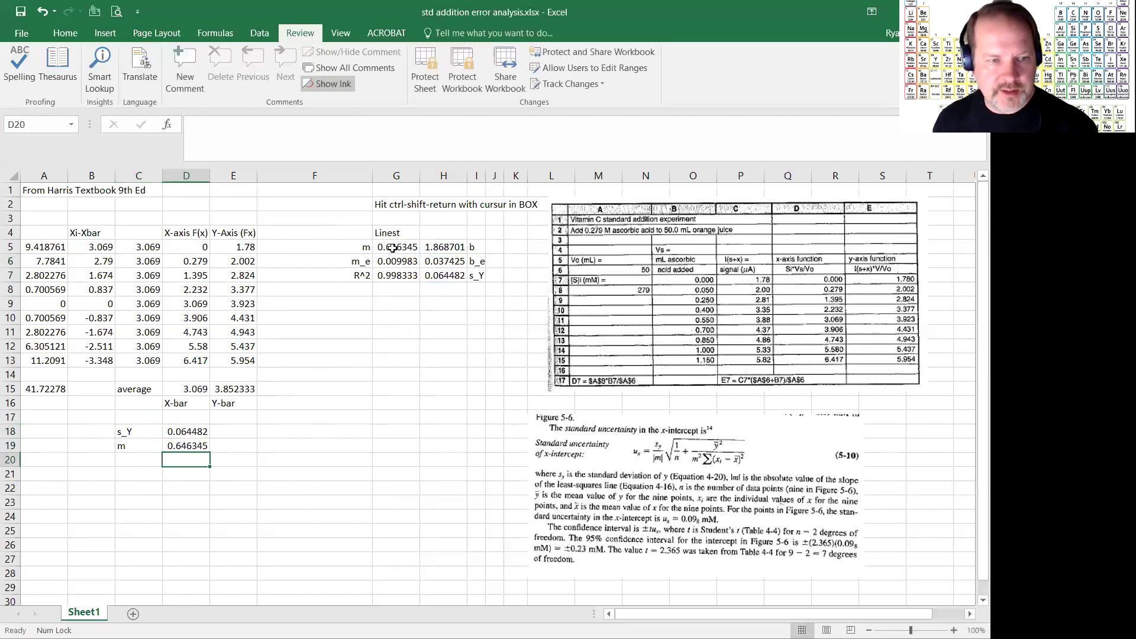
Add m^2 as =D19^2 in row 20 and n = 9 in row 21.
click(125, 456)
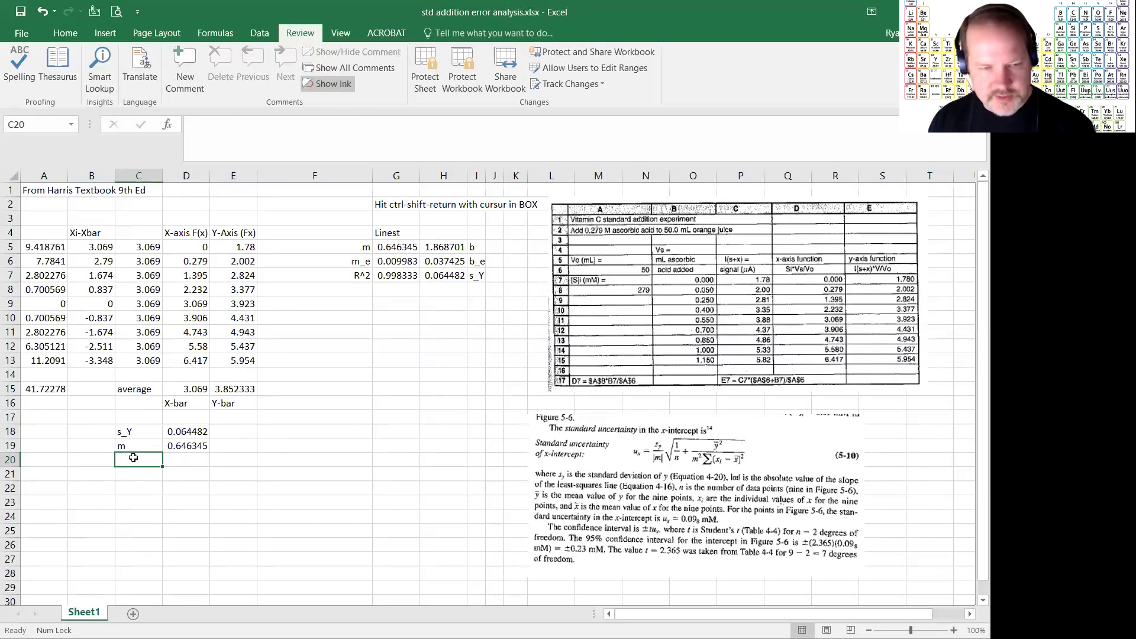
text(M)
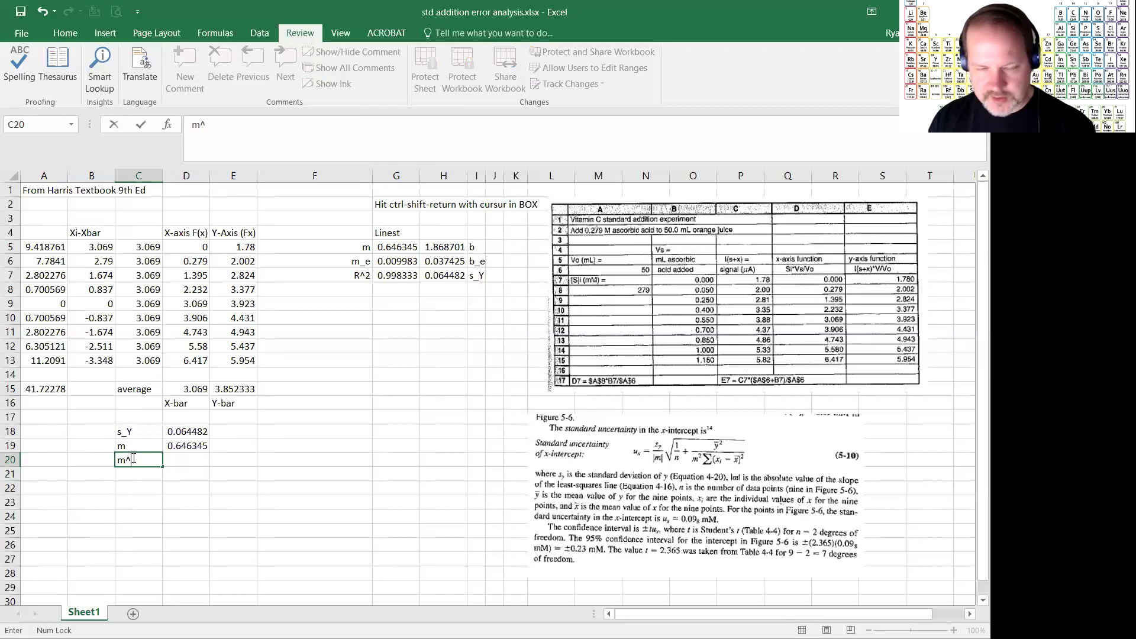
key(Tab)
text(=)
key(Up)
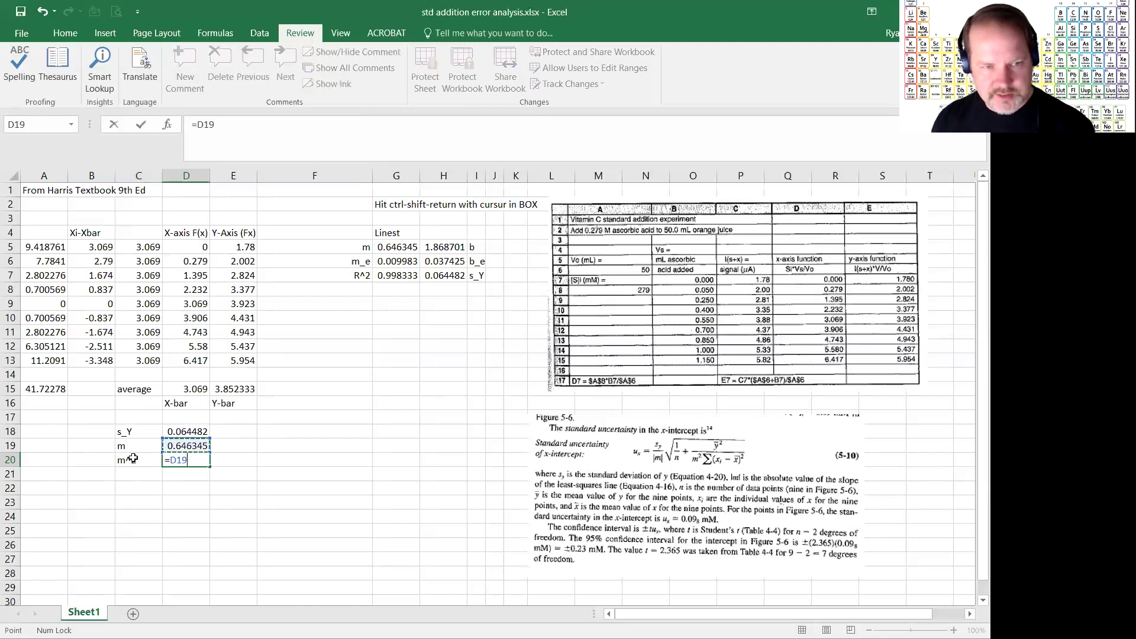
text(^2)
key(Return)
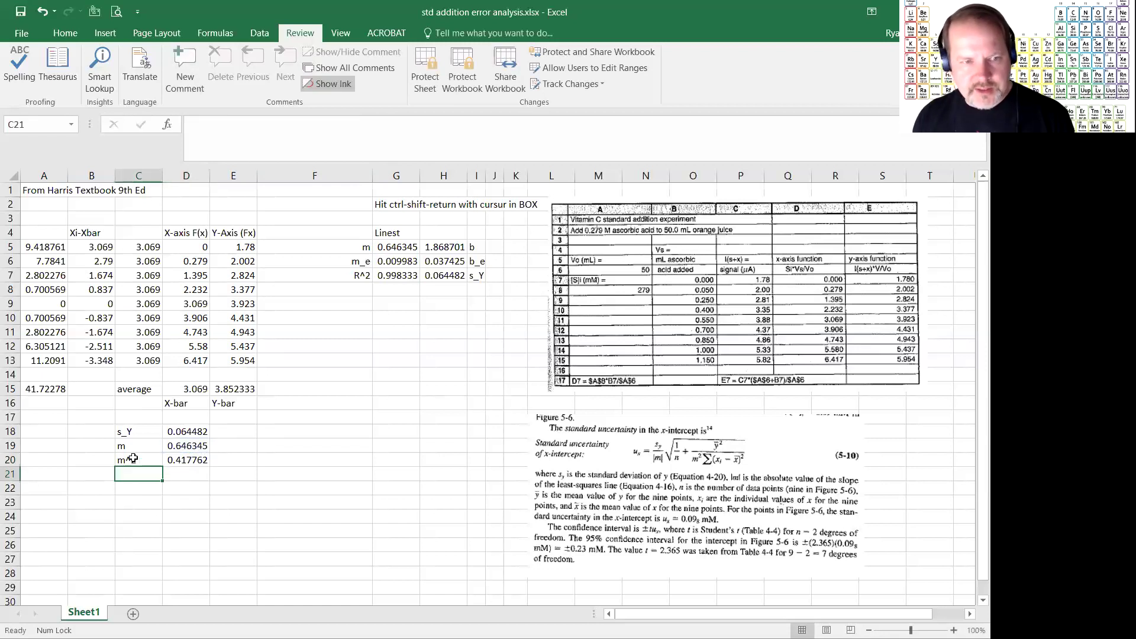
text(n)
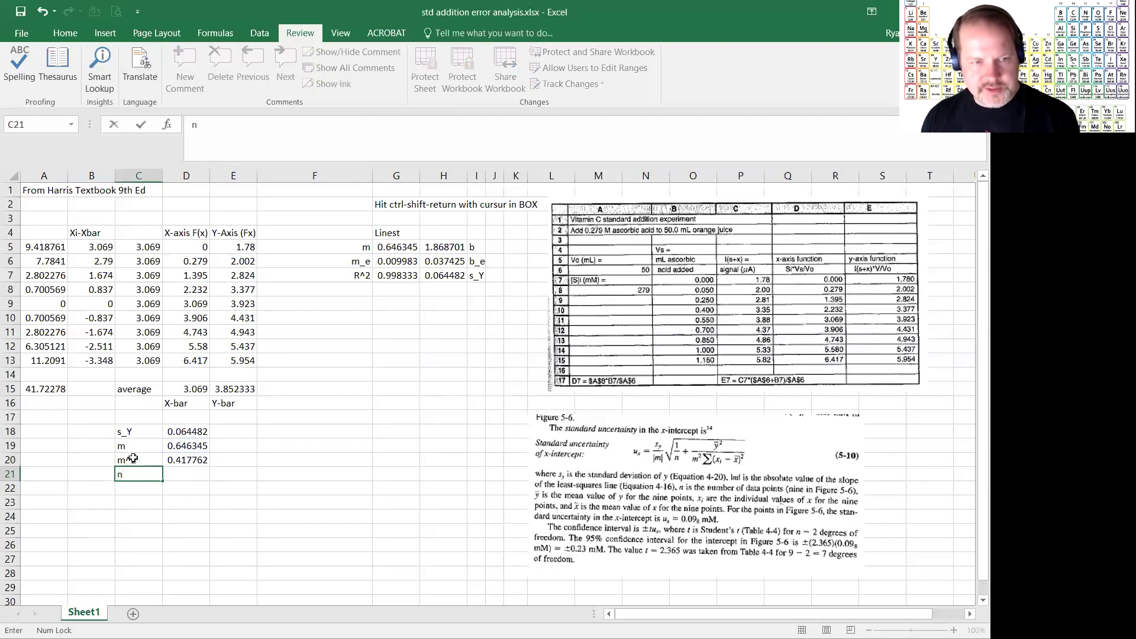
key(Tab)
text(9)
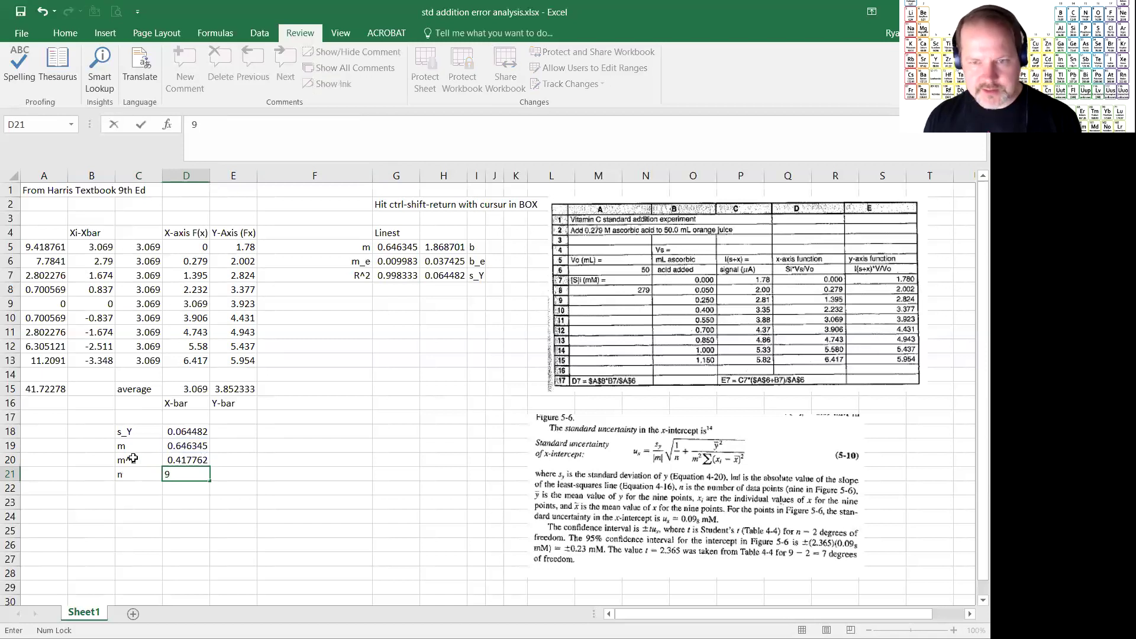
key(Return)
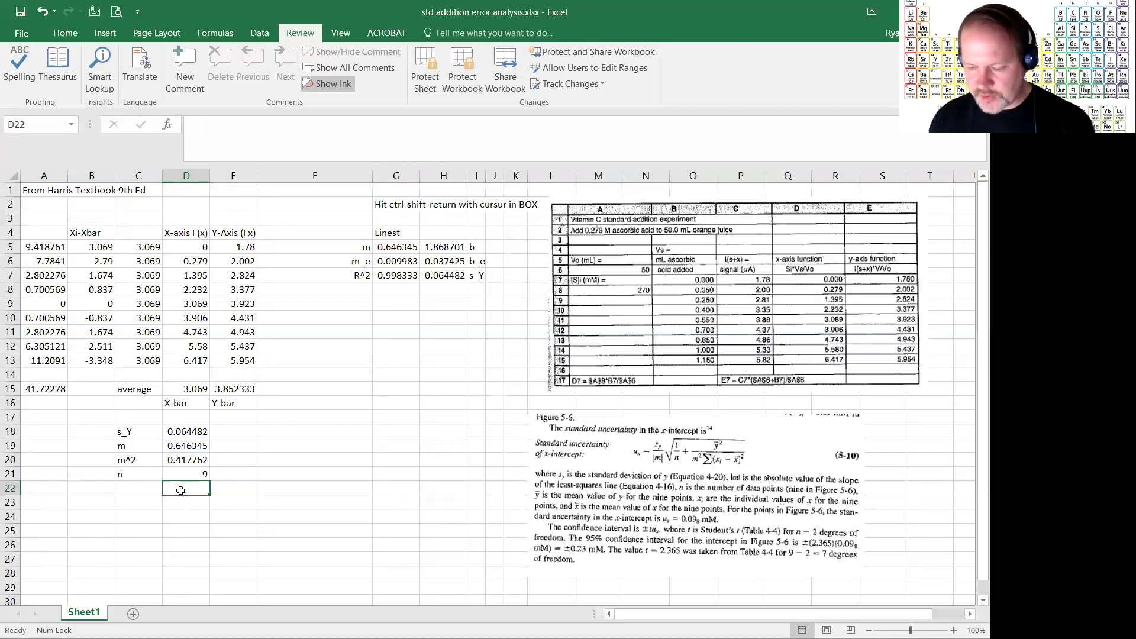
Enter =(D18/D19)*SQRT((1/D21)+E15^2/(D20*A15)) in D22, giving 0.097877.
text(=)
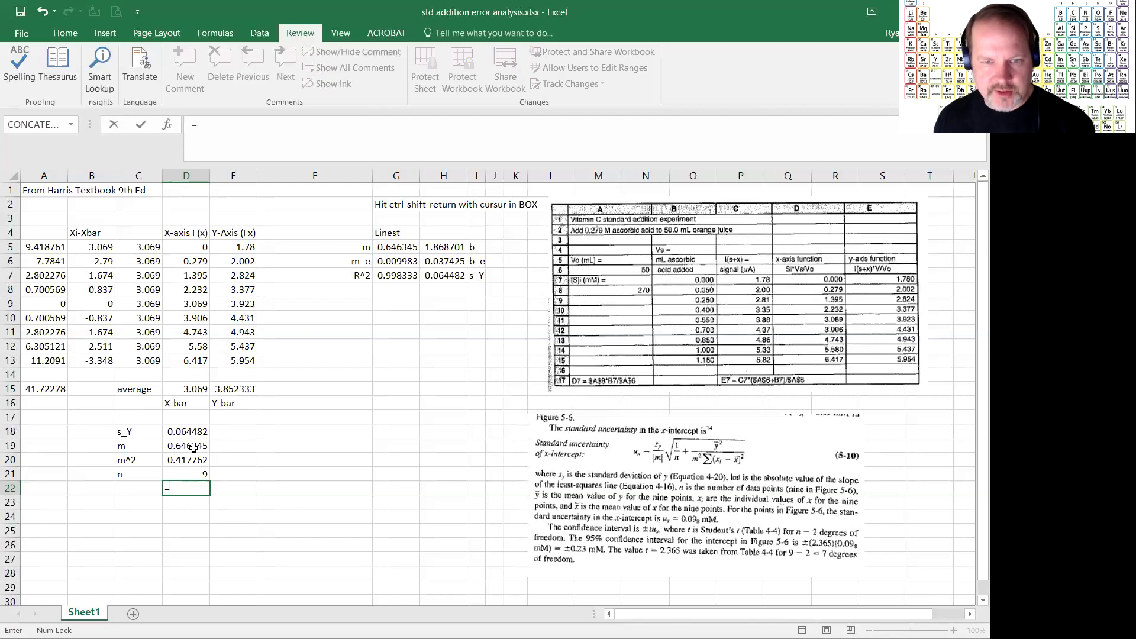
text(()
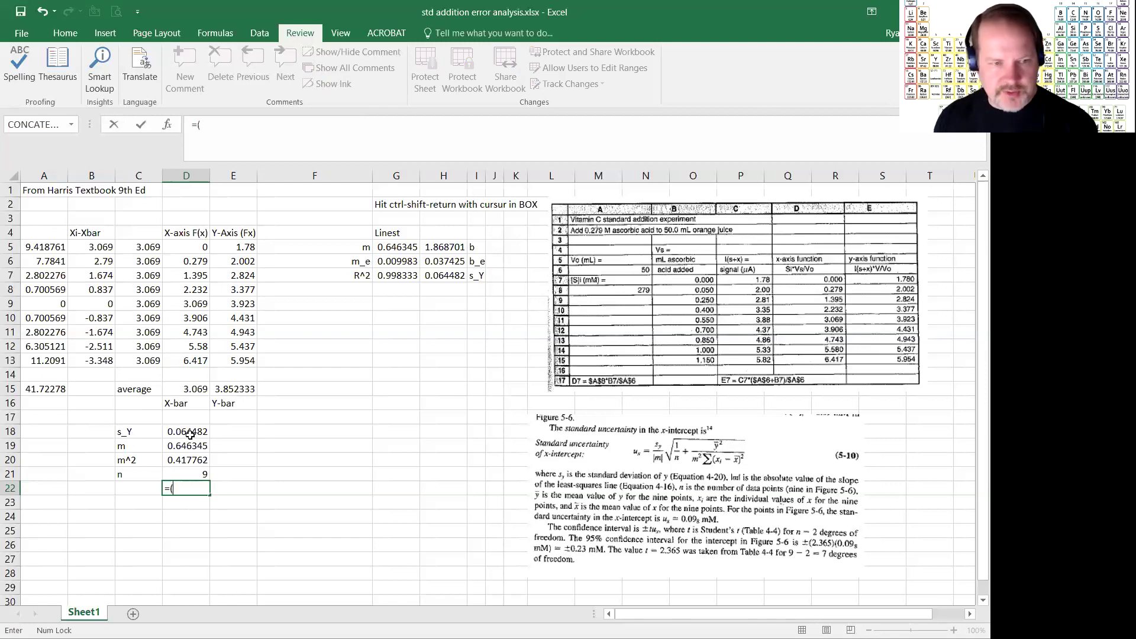
click(190, 434)
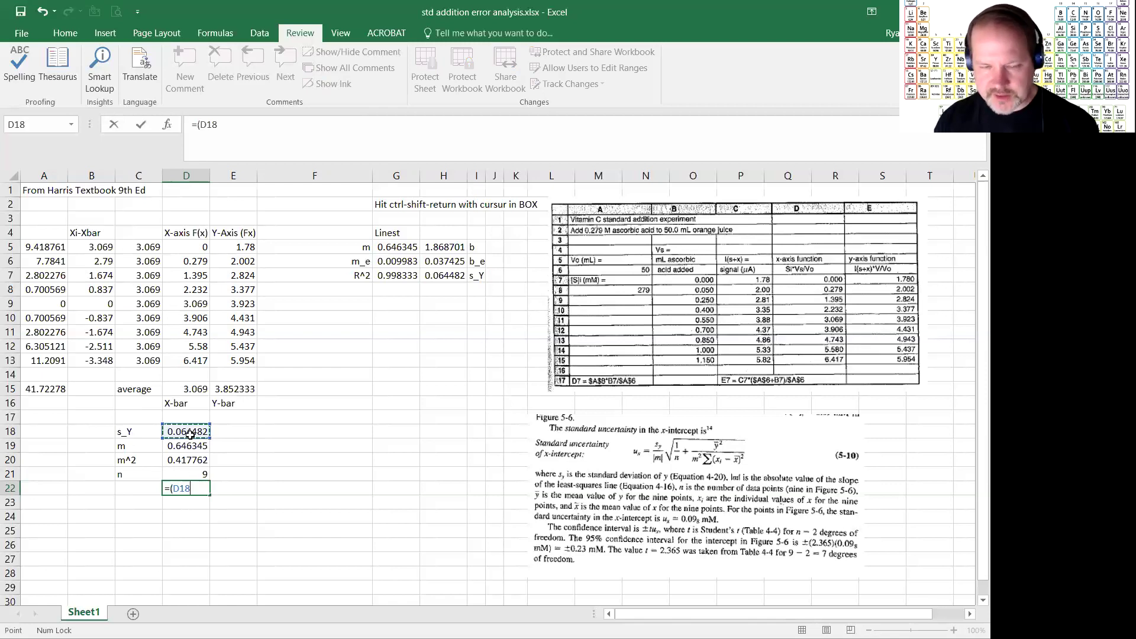
text(/)
click(188, 446)
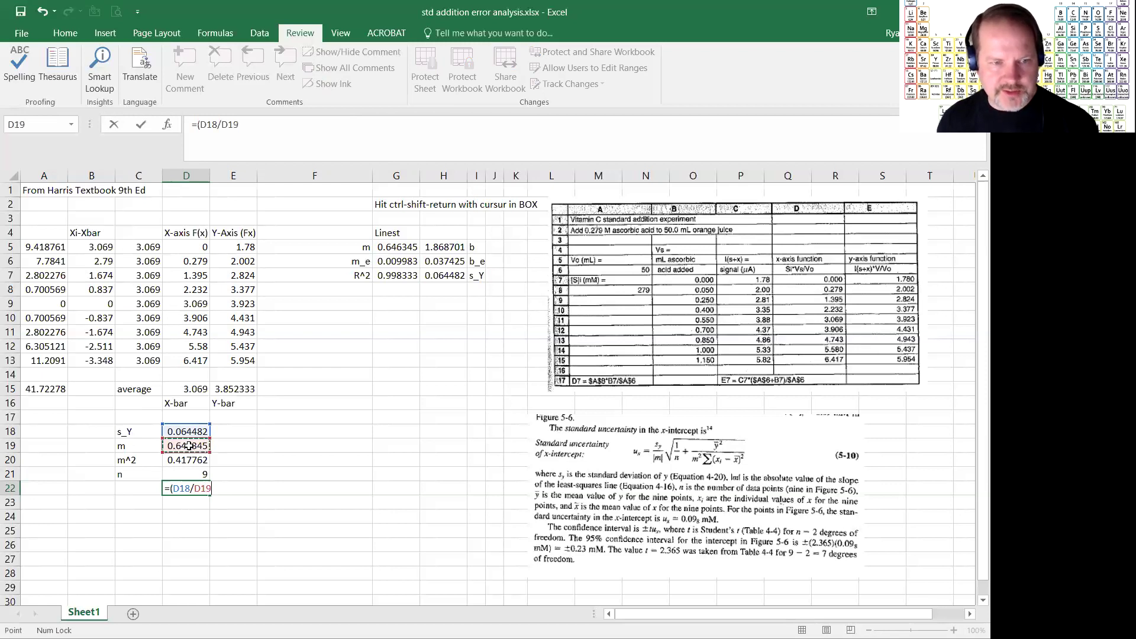
text())
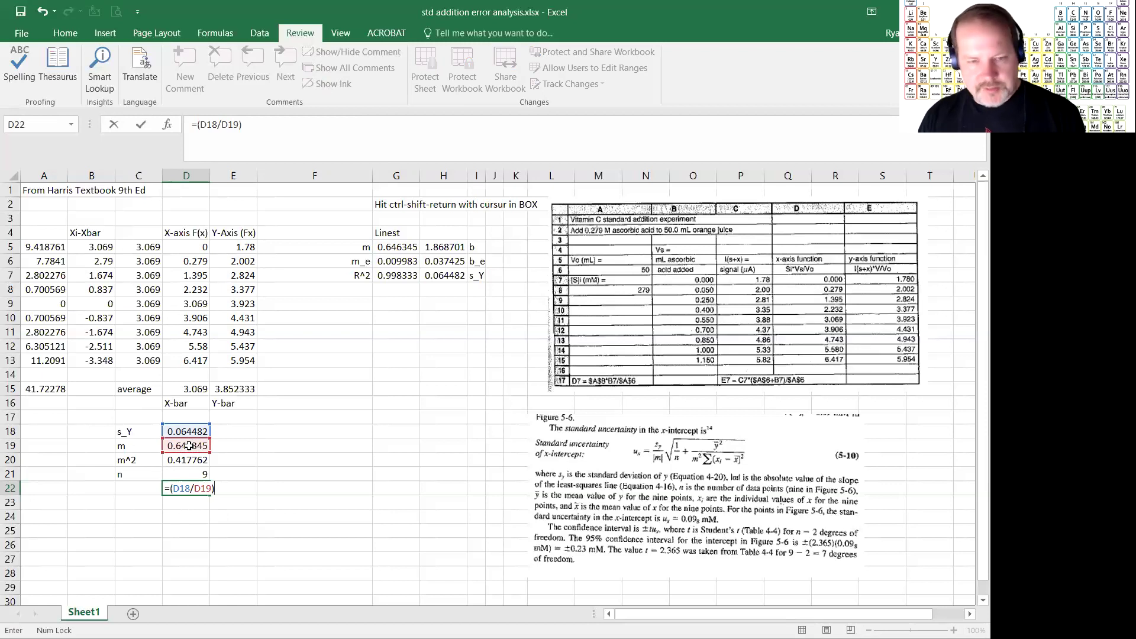
text(*)
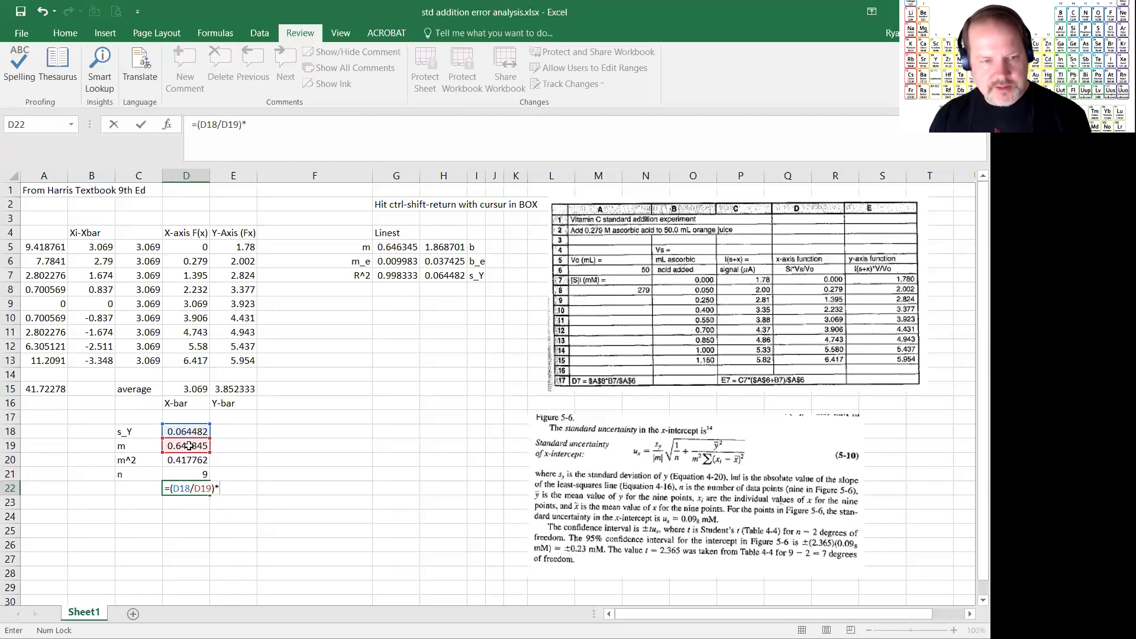
text(s)
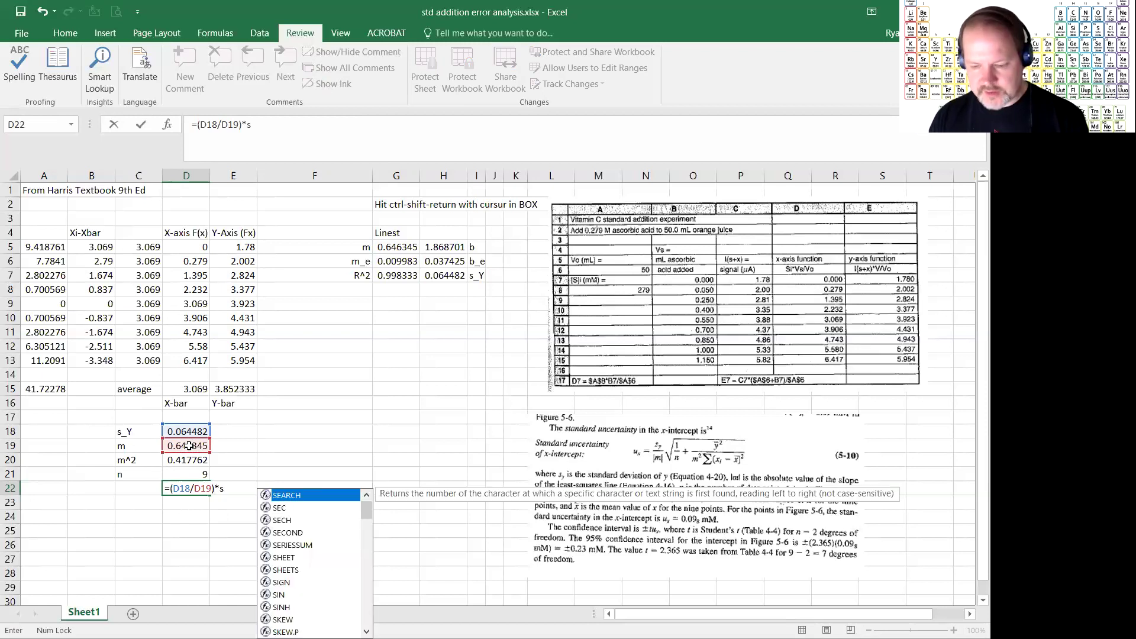
text(qrt()
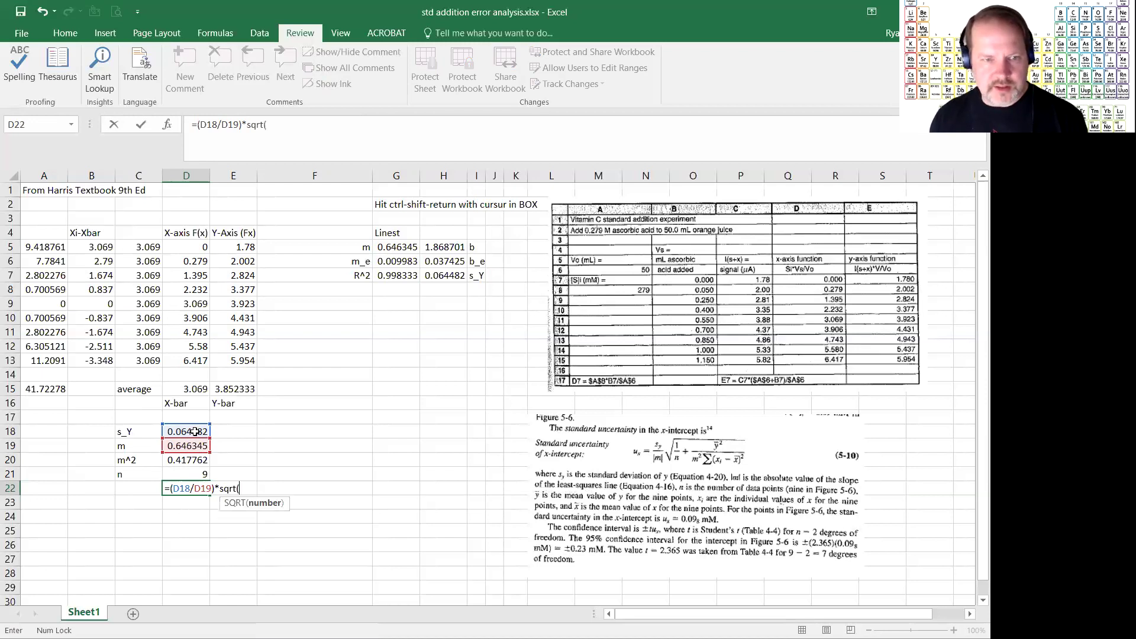
text((1/)
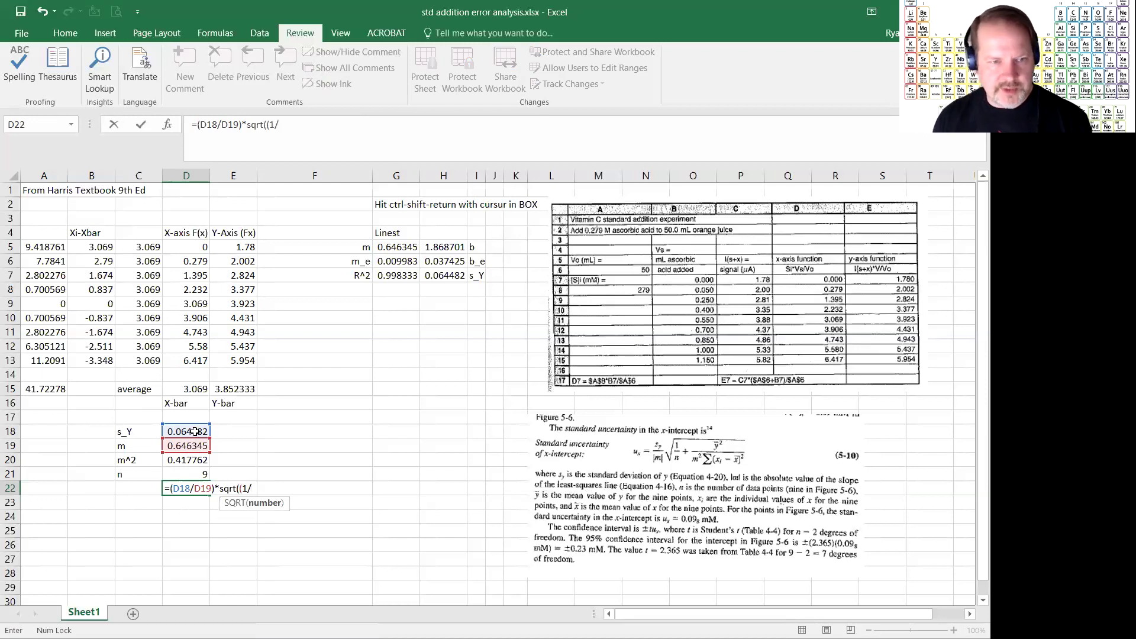
click(182, 472)
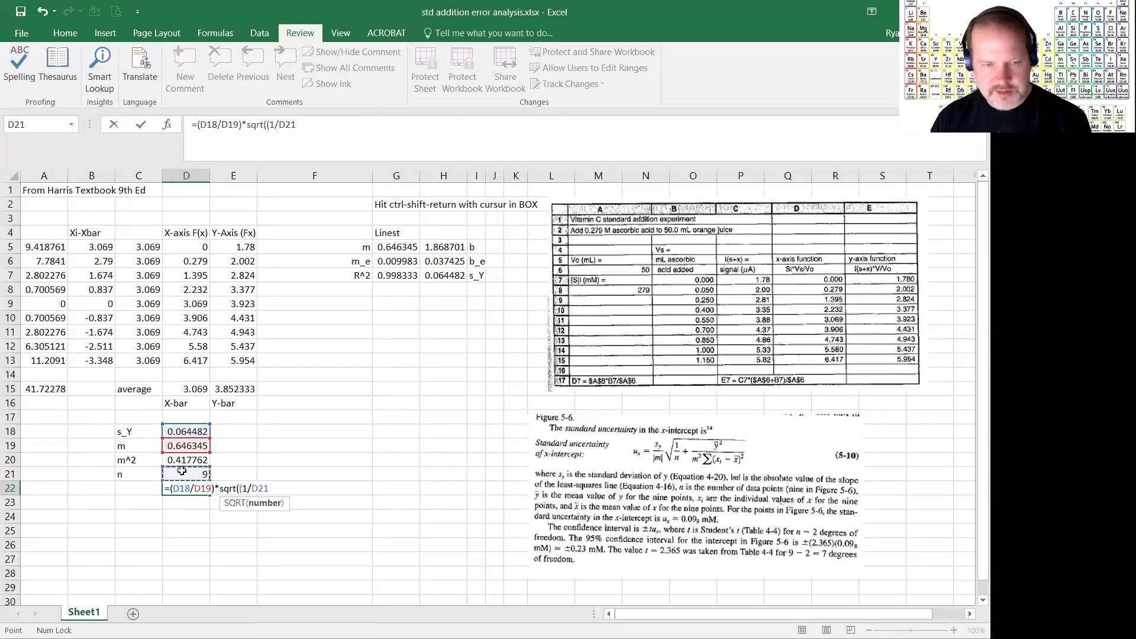
text())
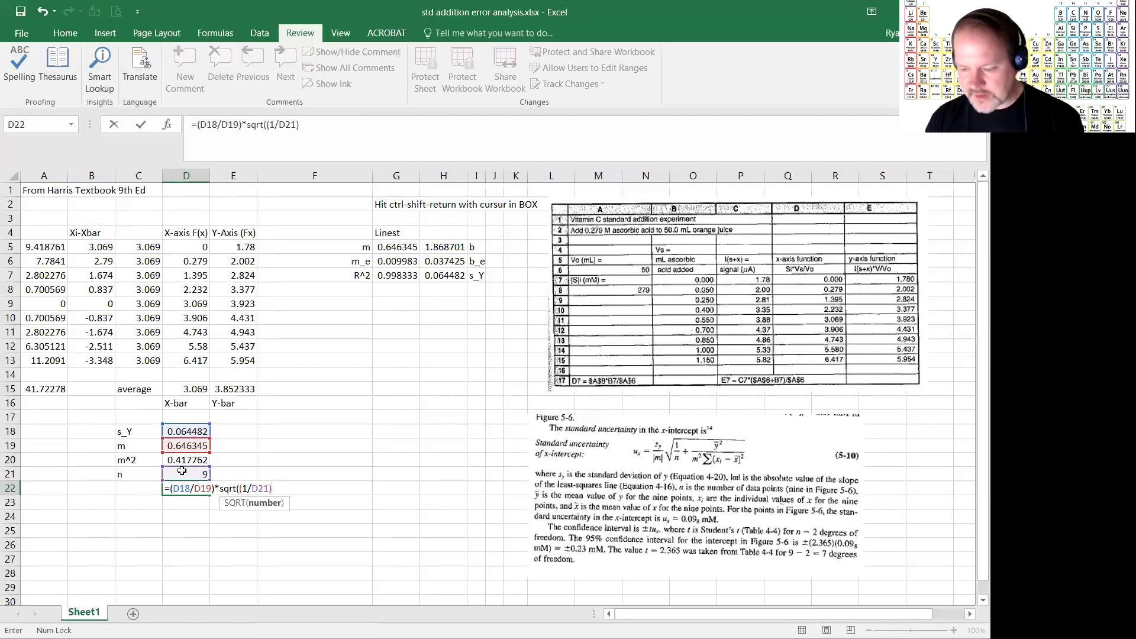
text(+)
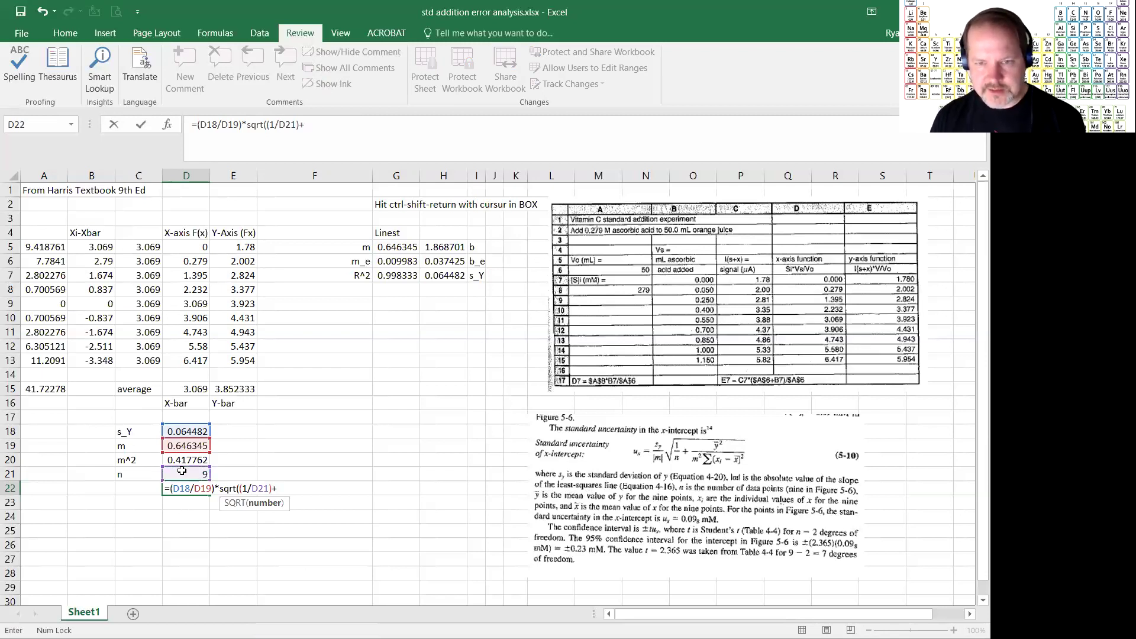
click(241, 388)
text(^)
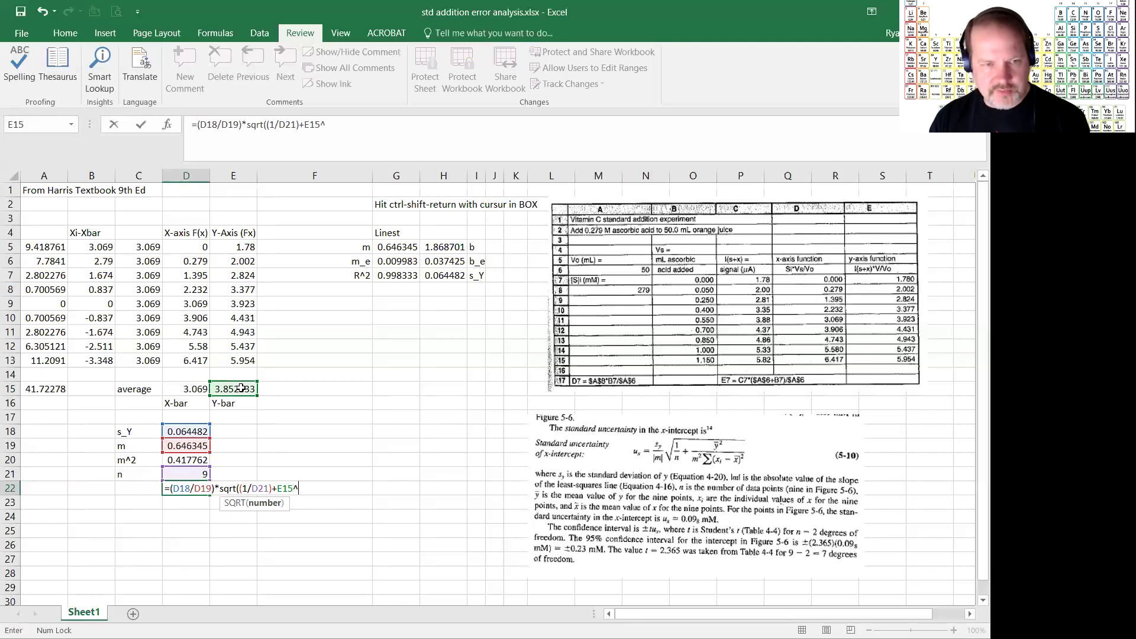
text(2/)
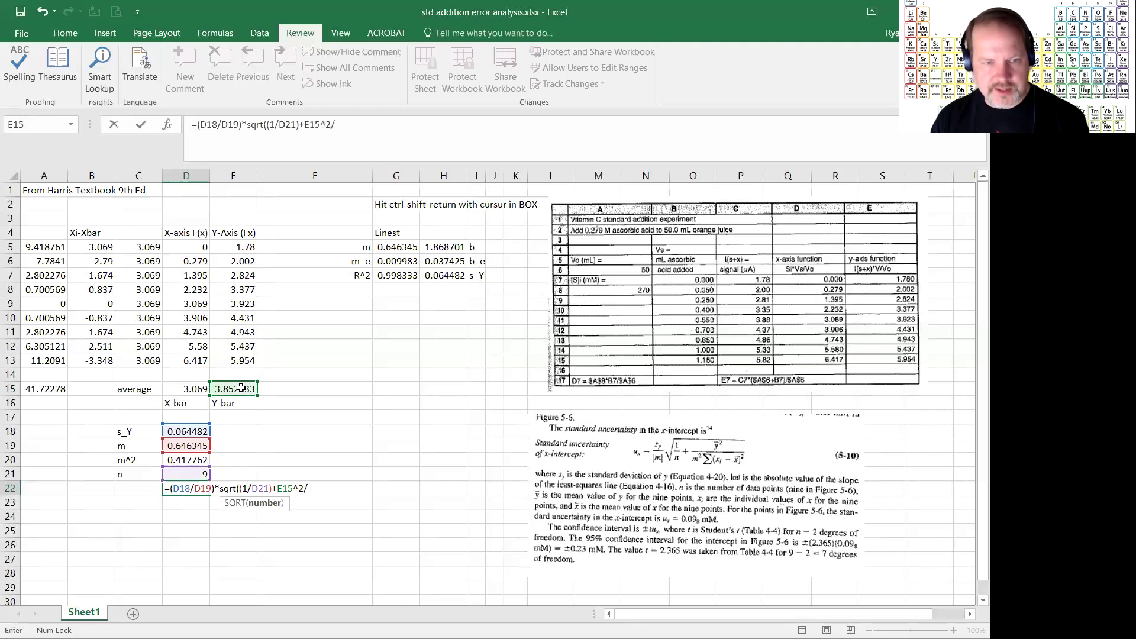
text(()
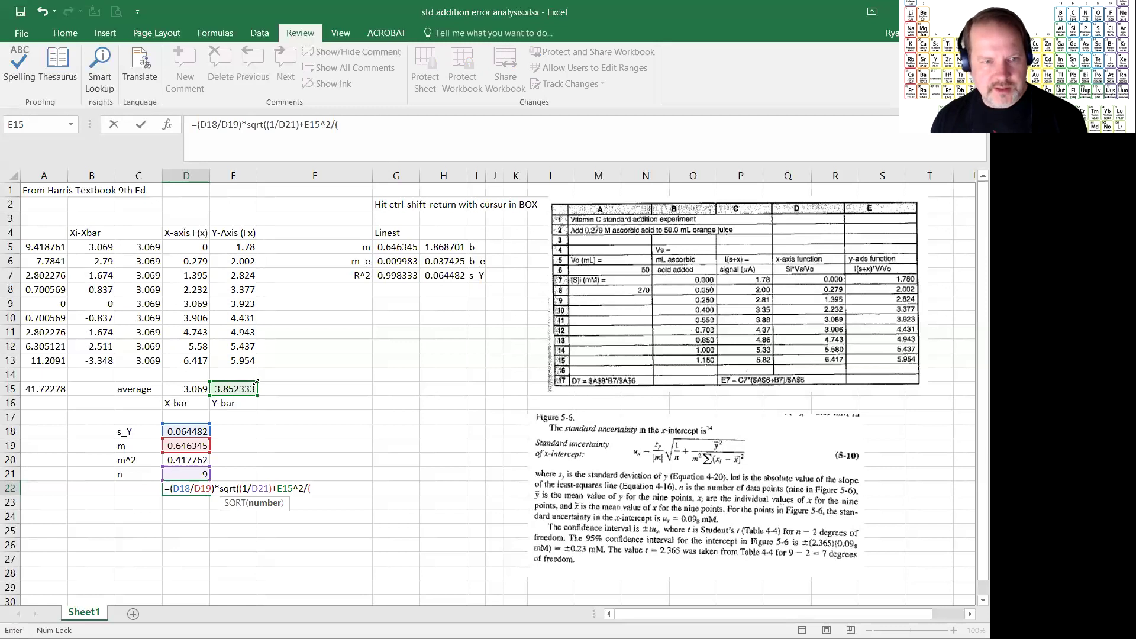
click(194, 459)
text(*)
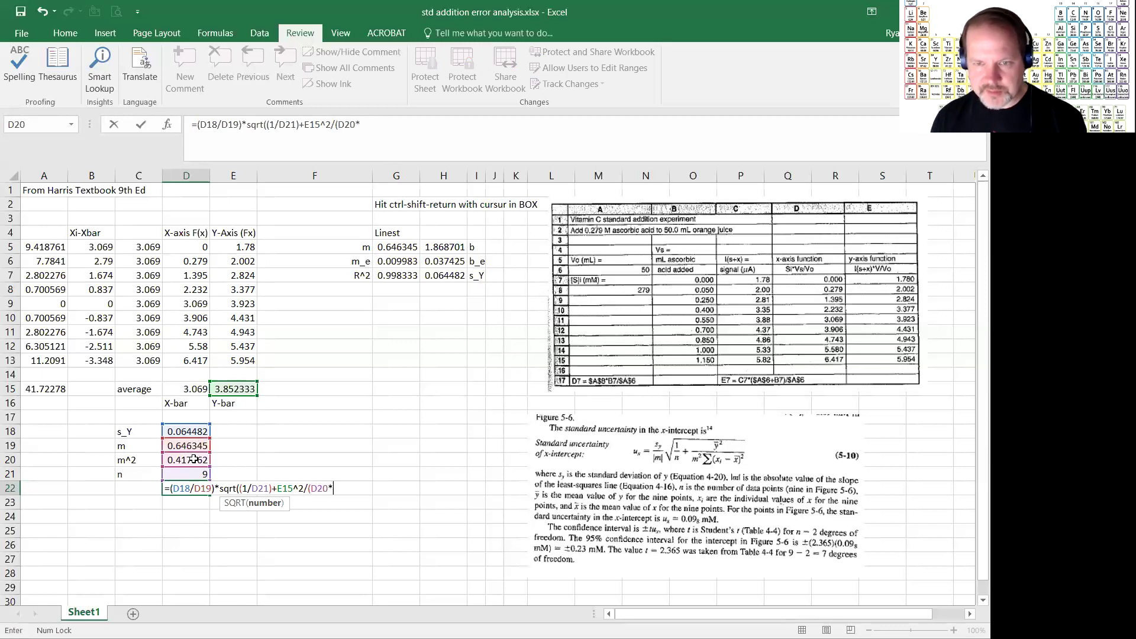
click(44, 390)
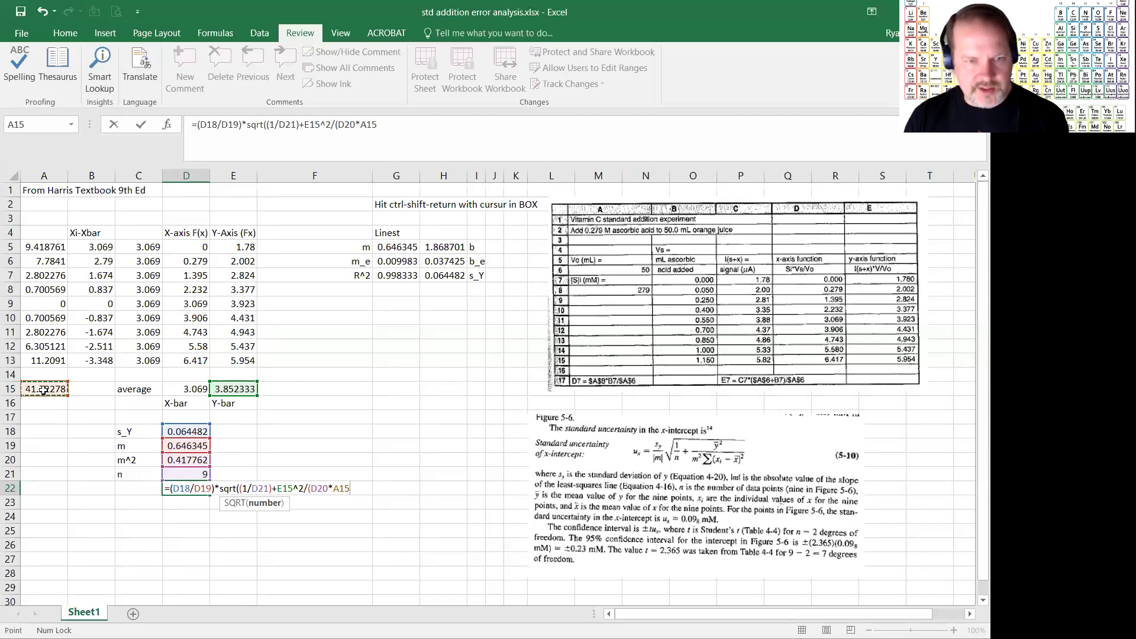
text())
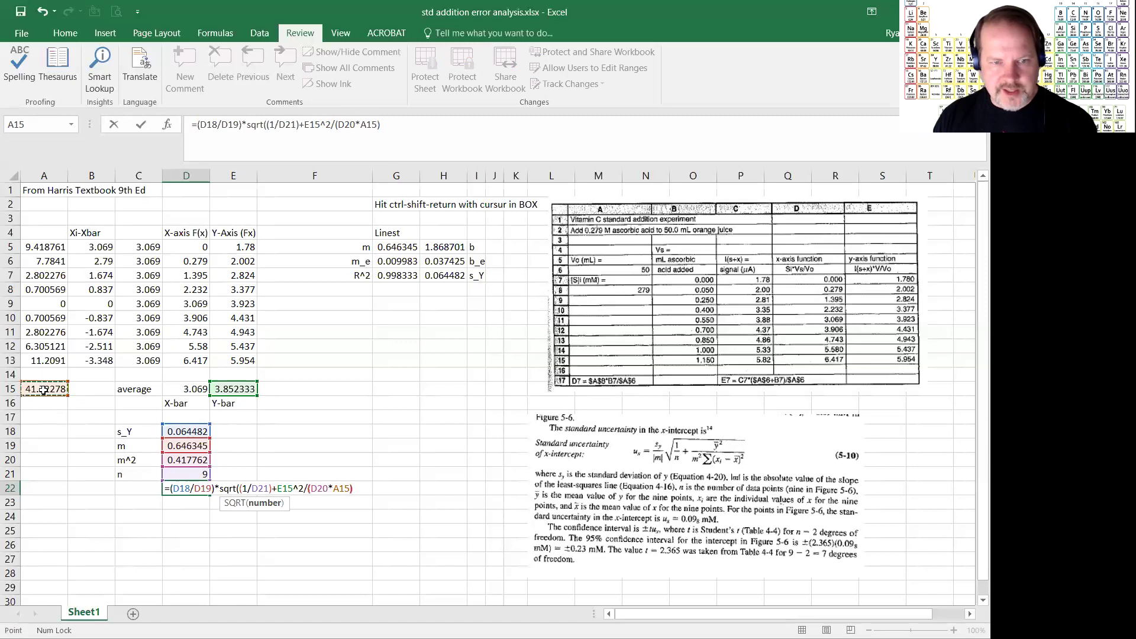
text())
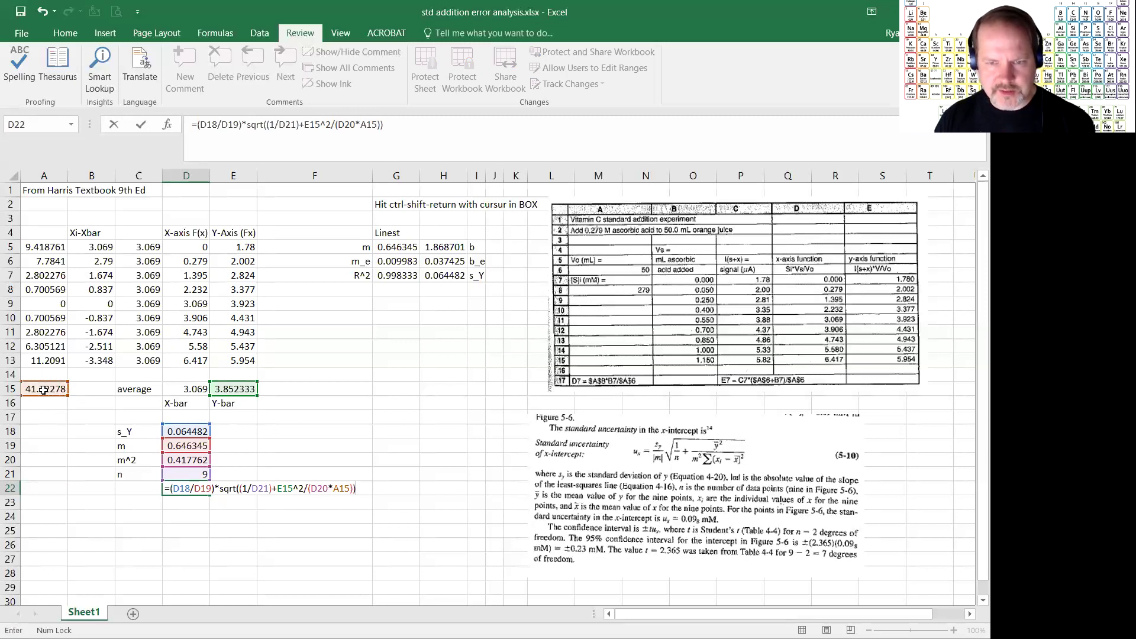
key(Return)
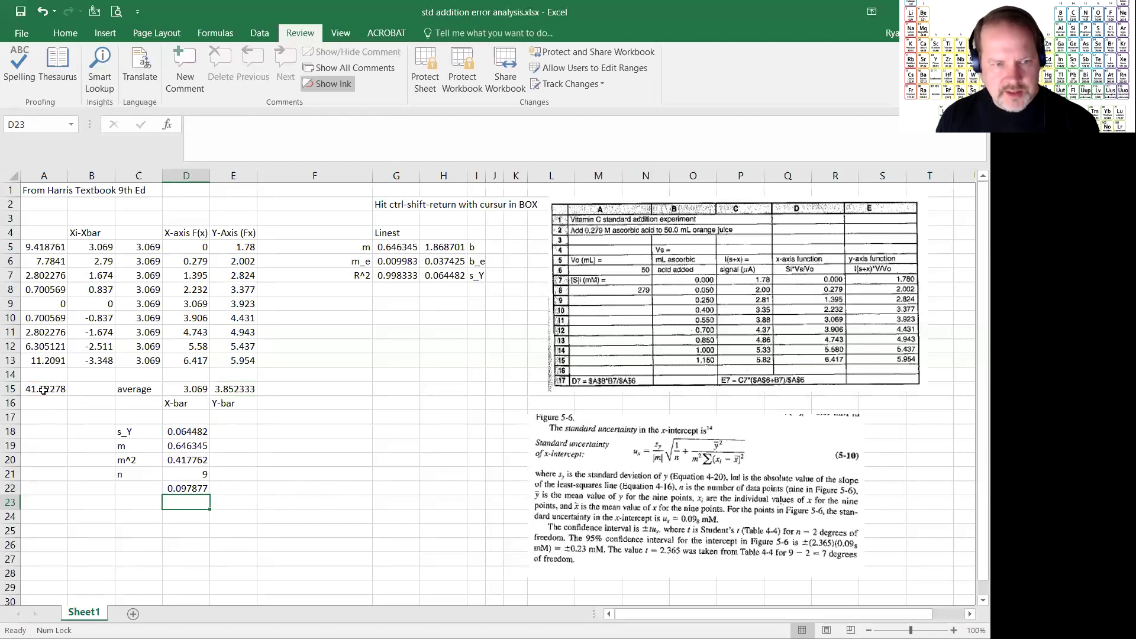
Label C22 as U_s and review the uncertainty formula in D22.
key(Up)
key(Left)
text(U)
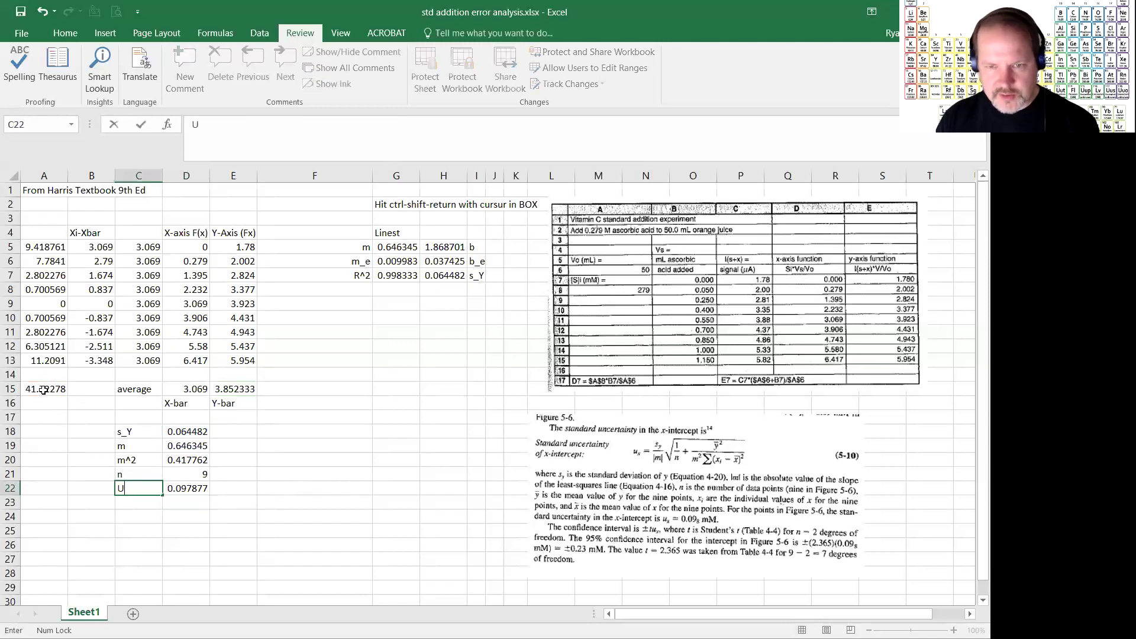
text(_s)
key(Return)
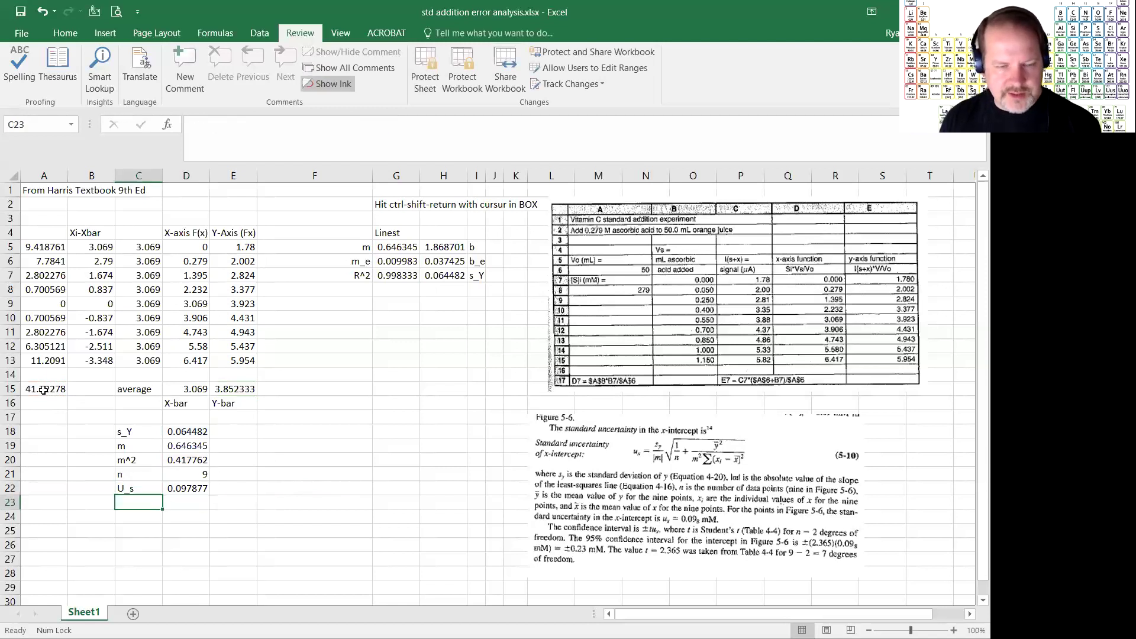
key(Right)
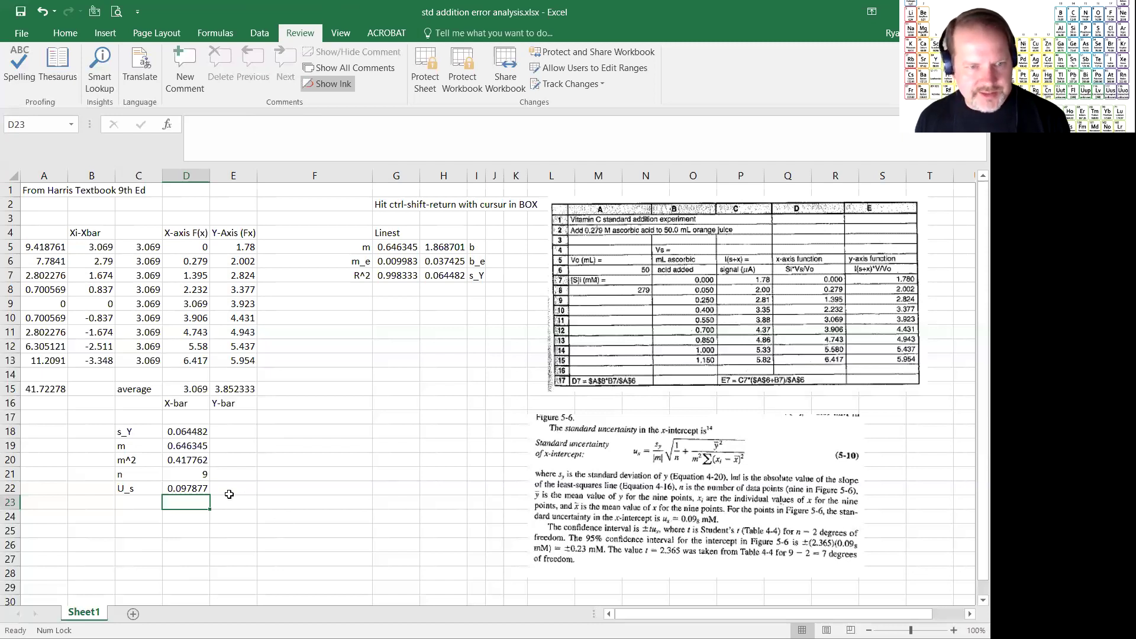
click(203, 487)
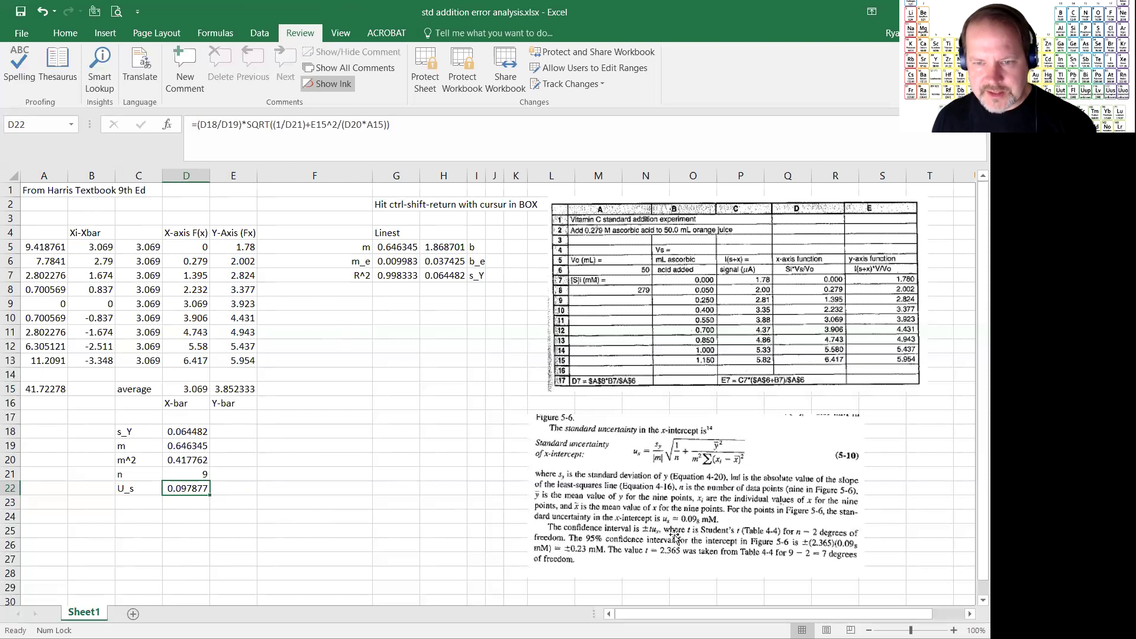
Enter label tu_s in C23 with the t value 2.365 in D23.
click(141, 504)
text(tu_s)
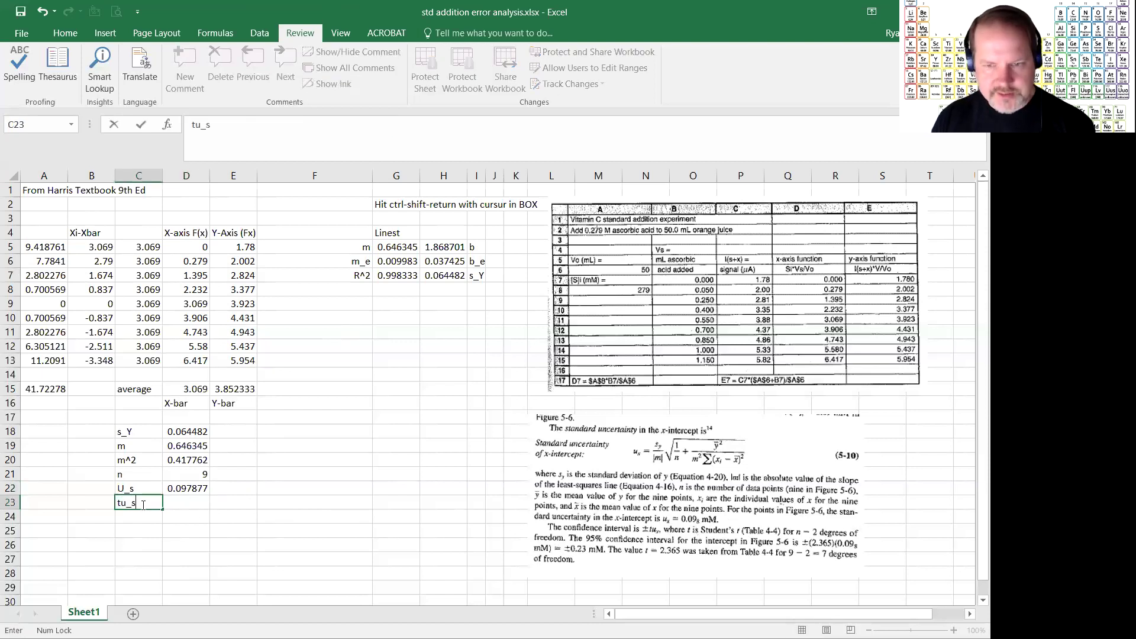
key(Tab)
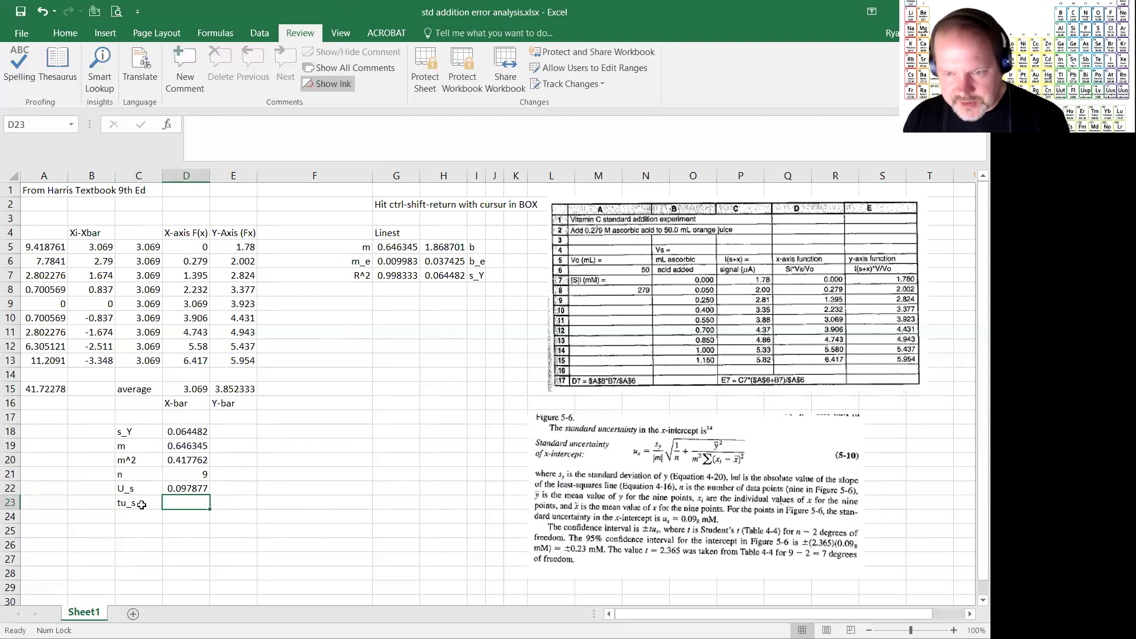
text(2.365)
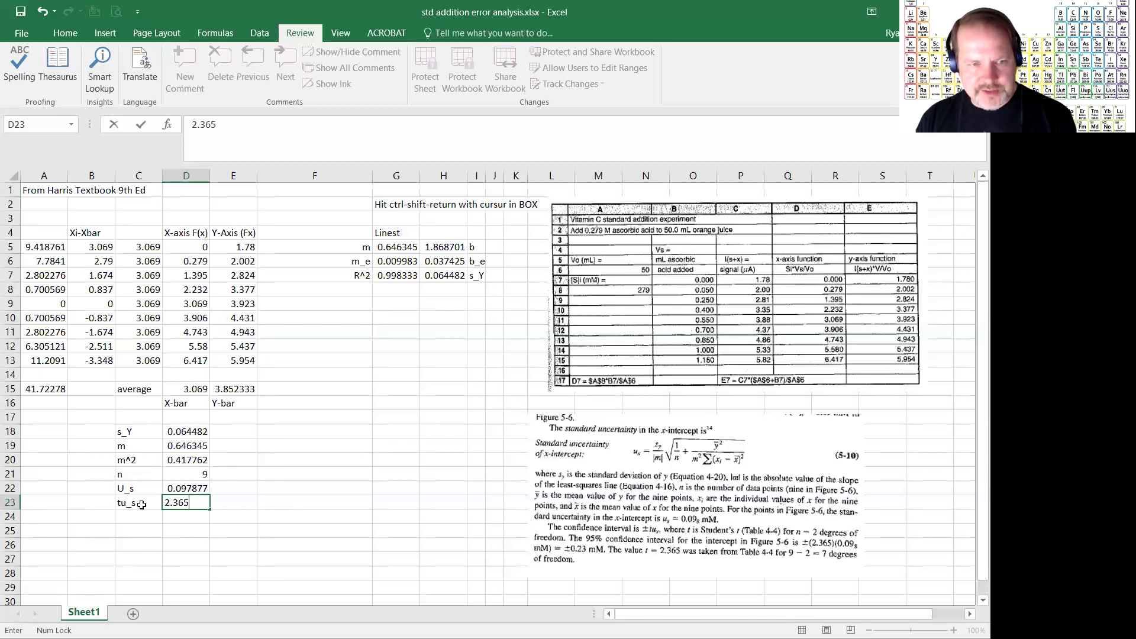
key(Return)
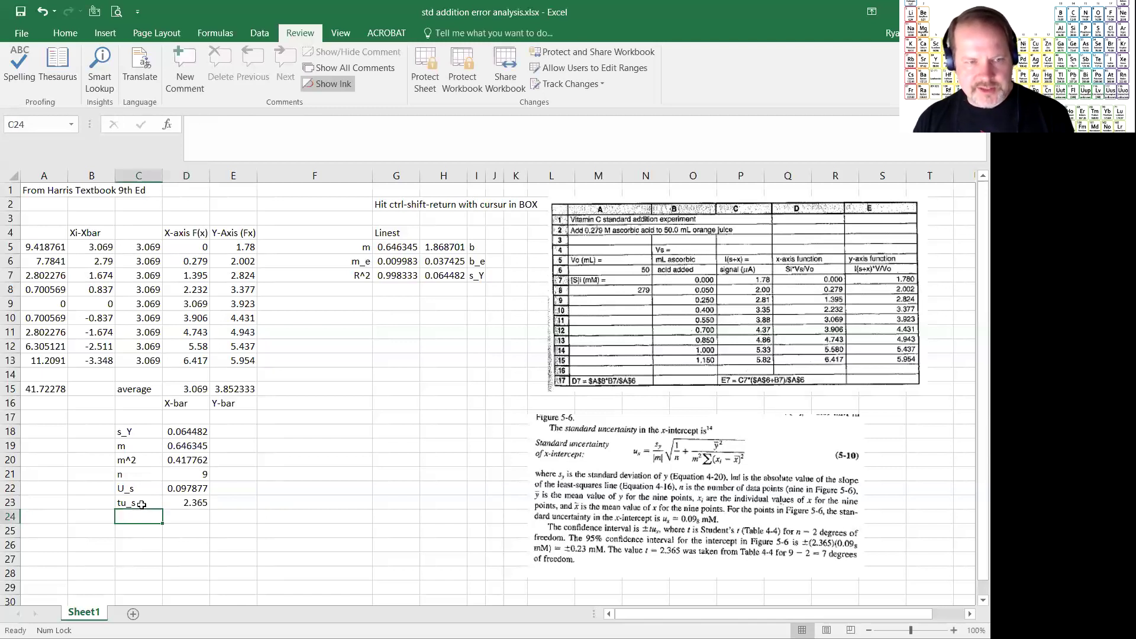
key(Up)
key(Up)
key(Up)
key(Right)
key(Right)
key(Right)
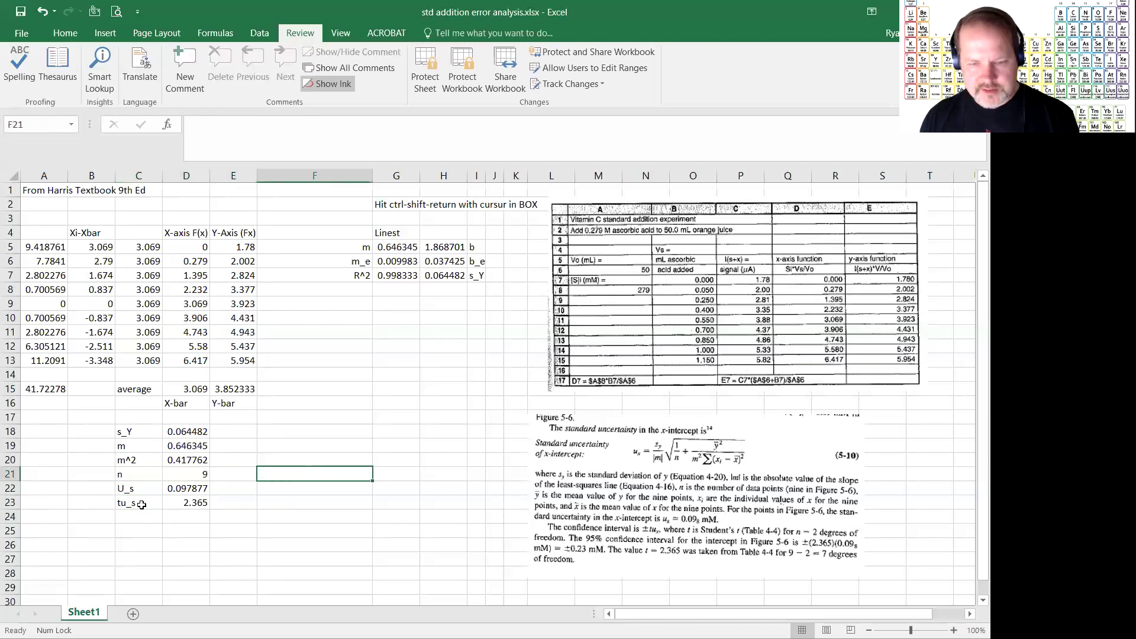
Type the note "degrees of freedom = N-1, 8" in F21.
text(degrees of )
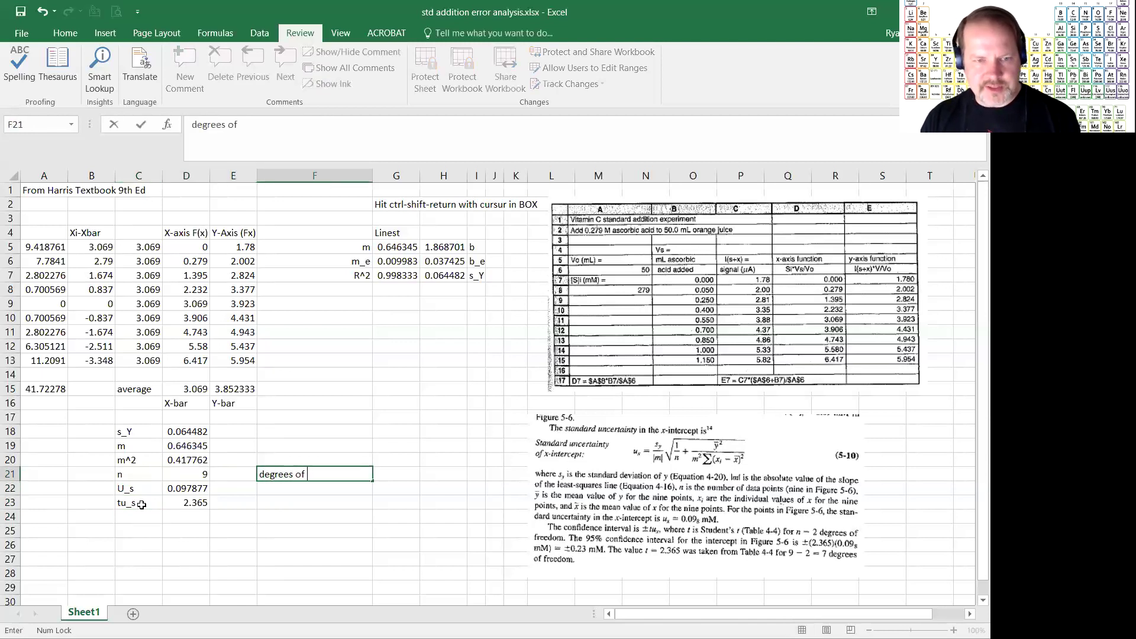
text(freedom =)
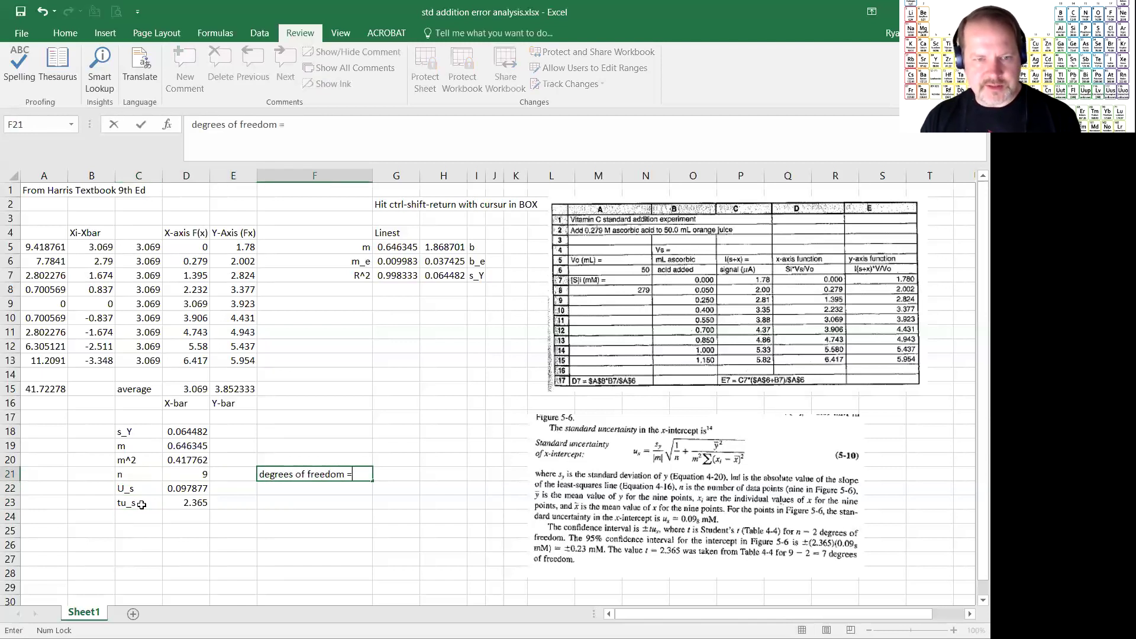
text( N-1, 8)
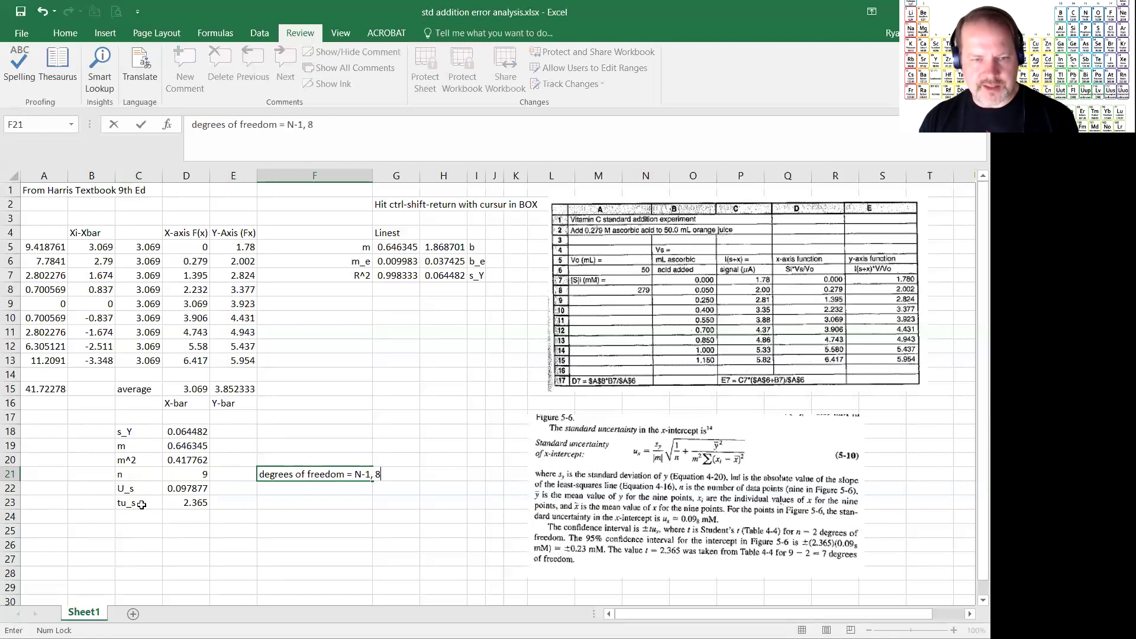
key(Return)
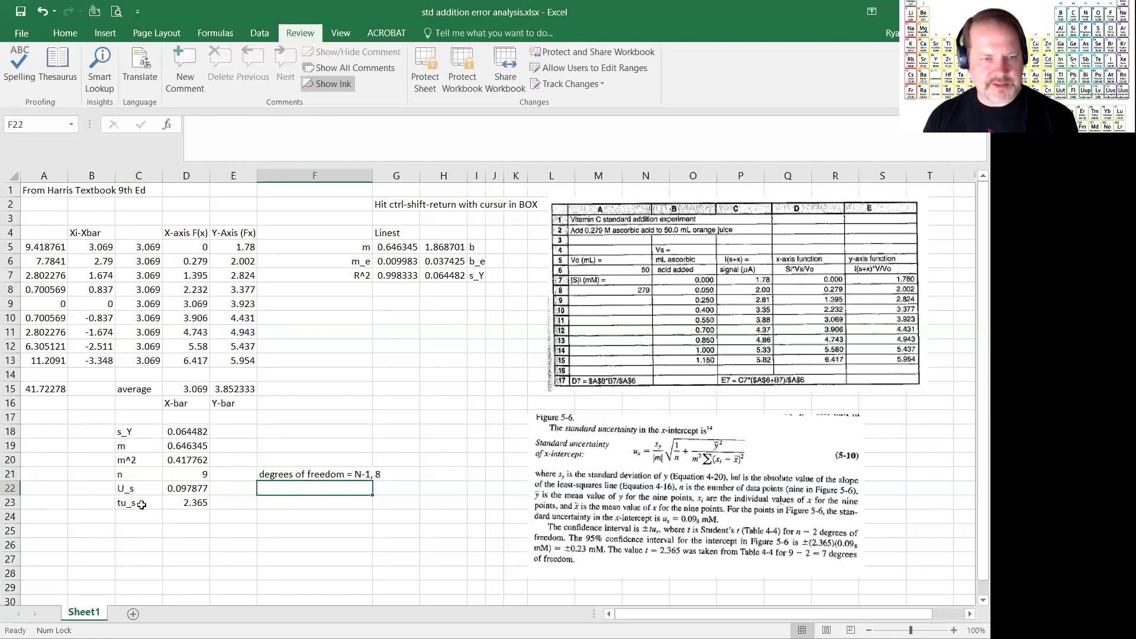
key(Down)
key(Left)
key(Left)
key(Left)
key(Down)
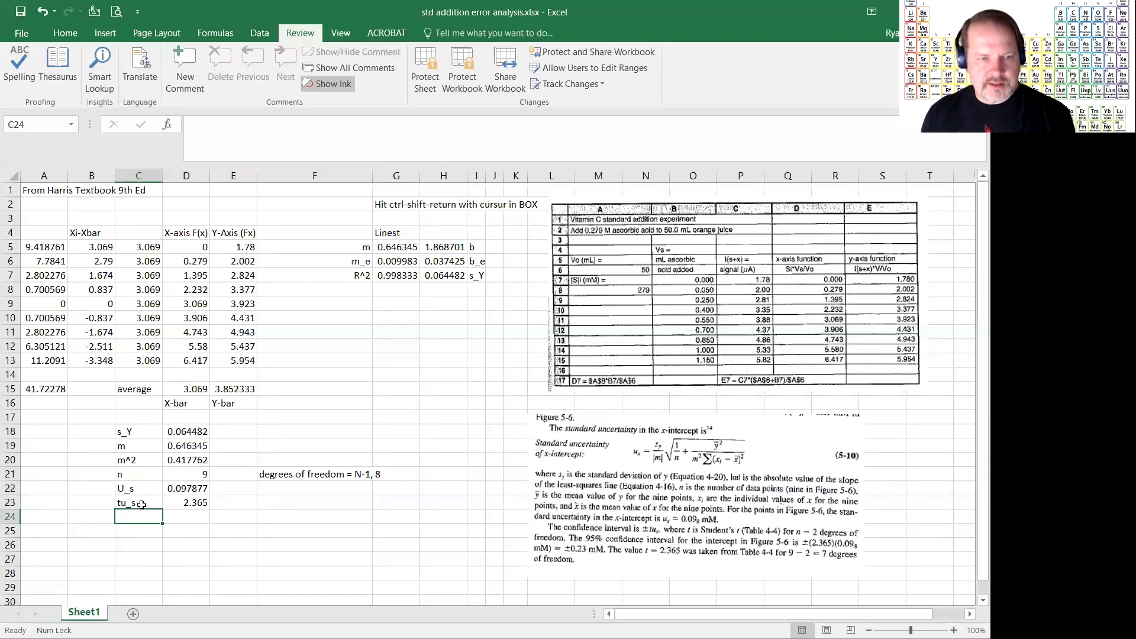
Relabel row 23 as t and add tU_s = D23*D22 in row 24.
click(142, 503)
text(t)
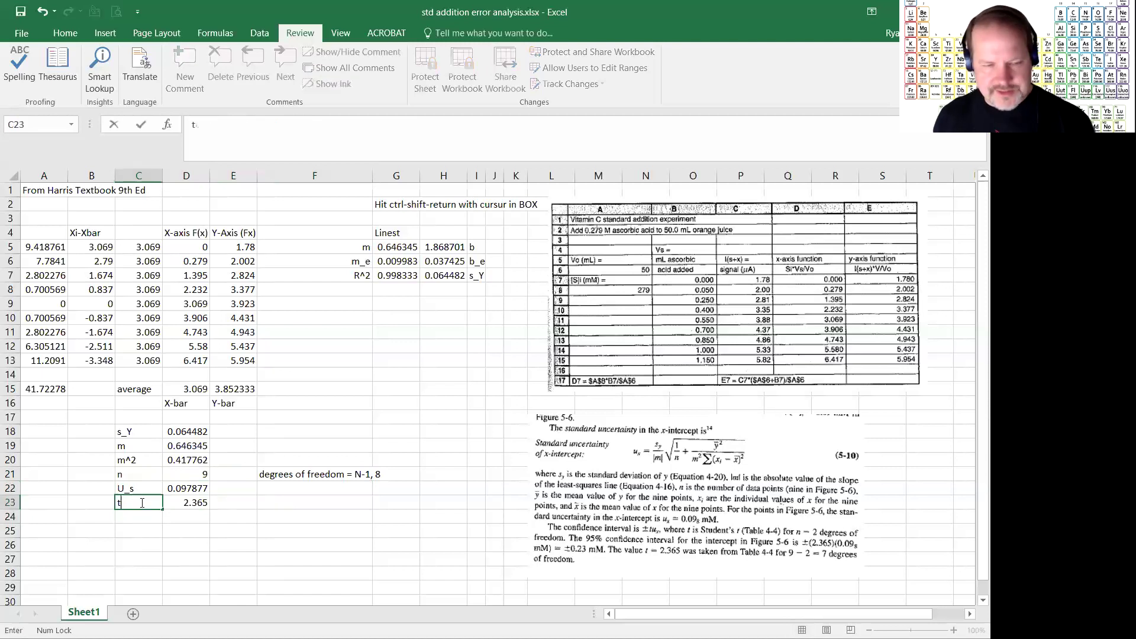
key(Return)
text(t)
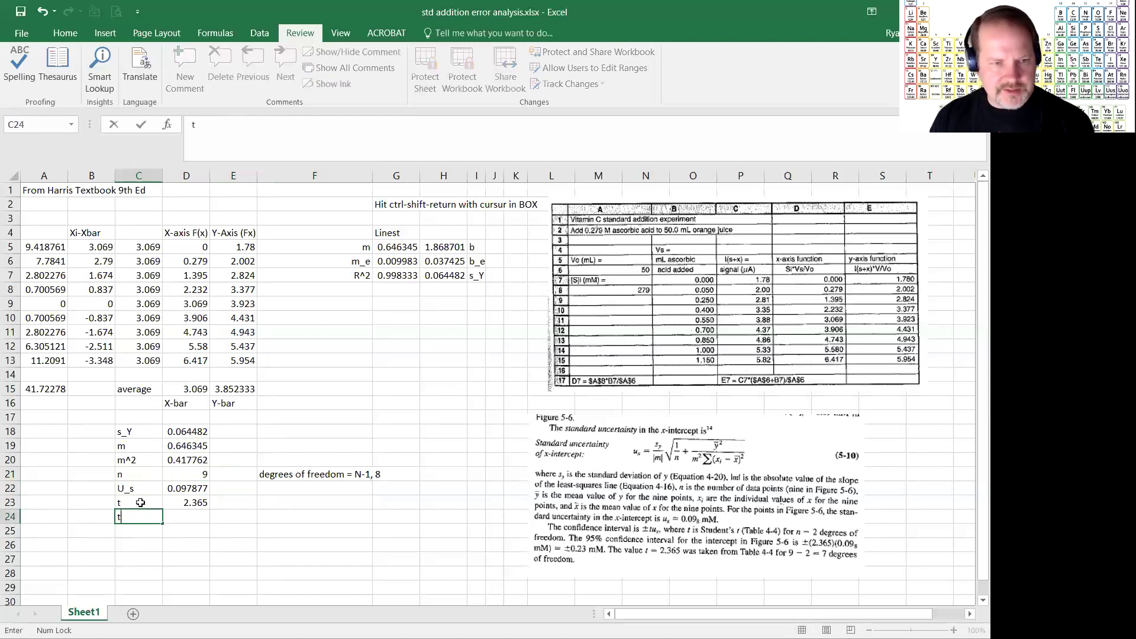
text(U_s)
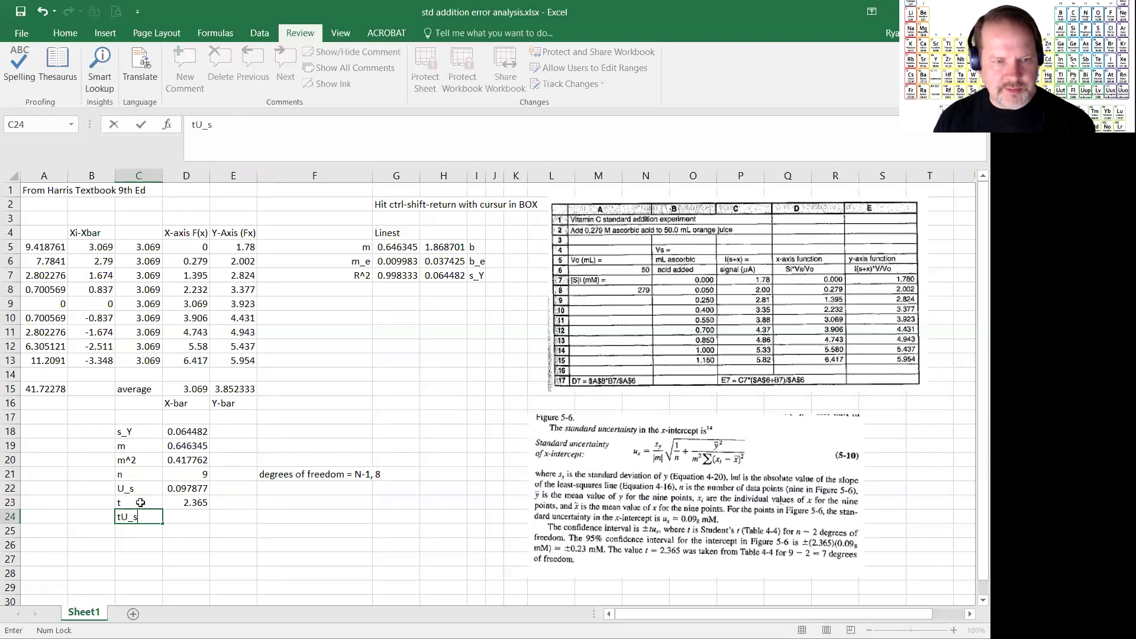
key(Tab)
text(=)
key(Up)
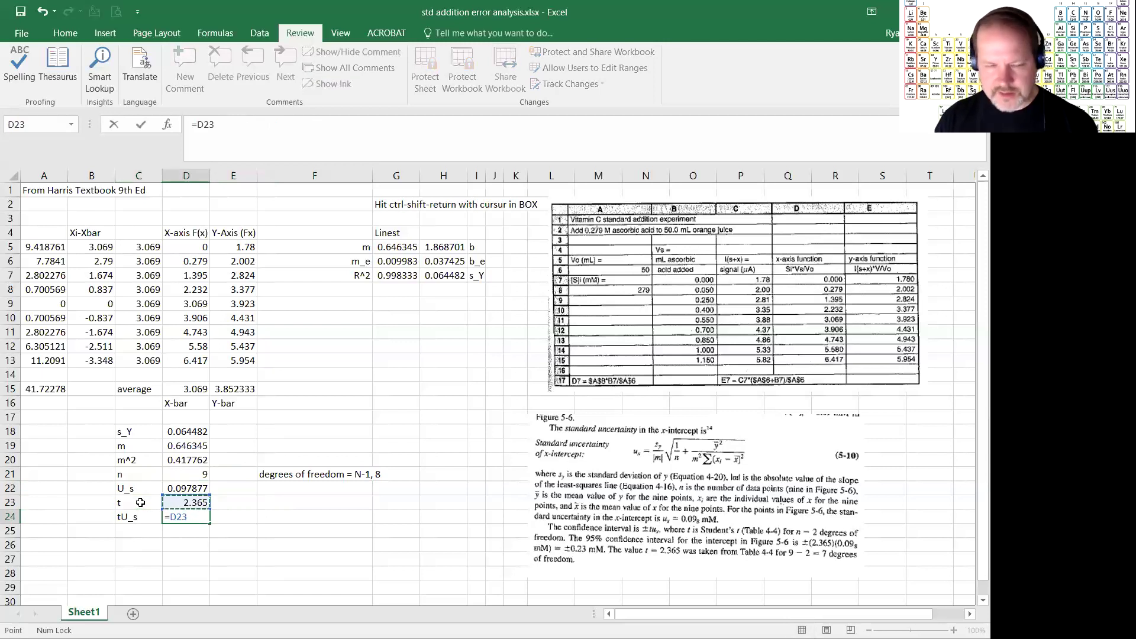
text(*)
key(Up)
key(Up)
key(Return)
Add the unit mM beside the 0.23148 tU_s result.
key(Up)
key(Right)
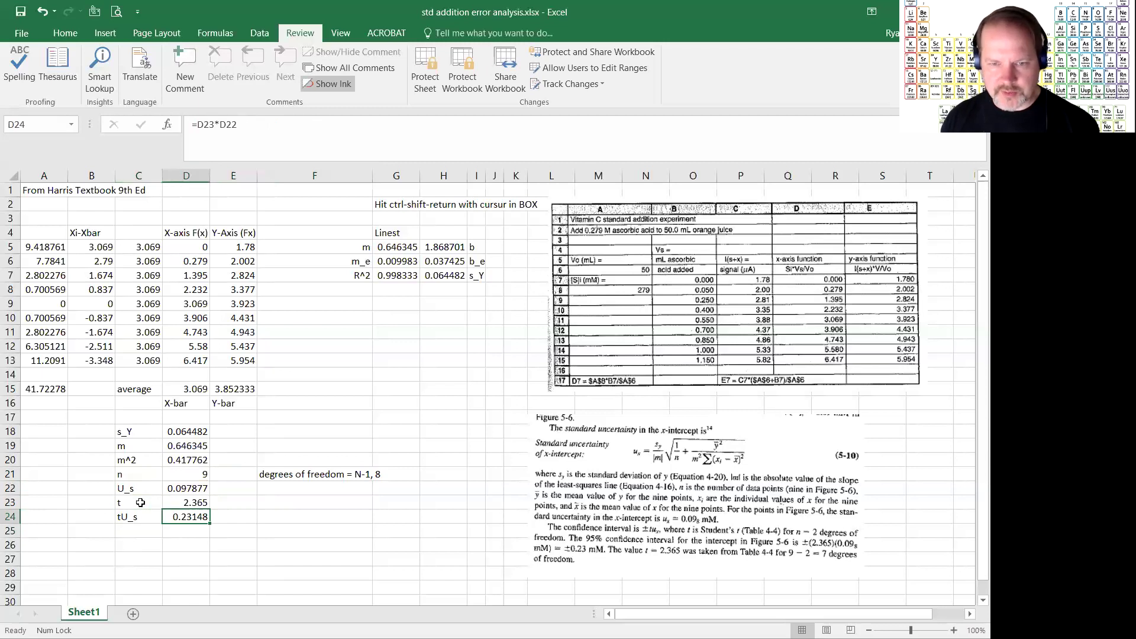
click(229, 517)
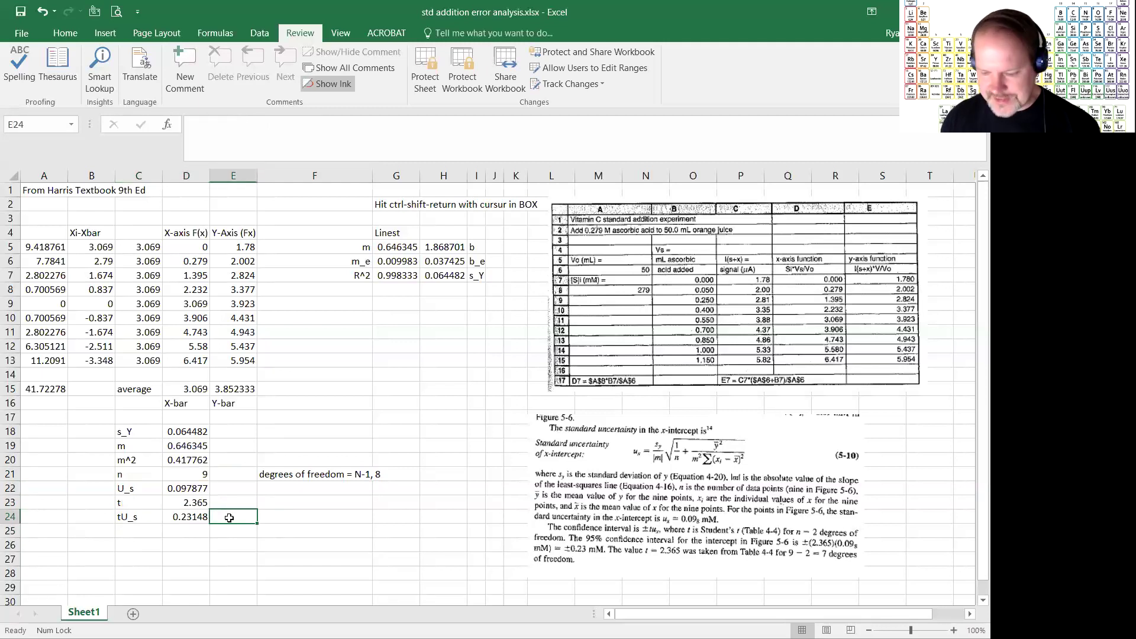
text(mM)
key(Return)
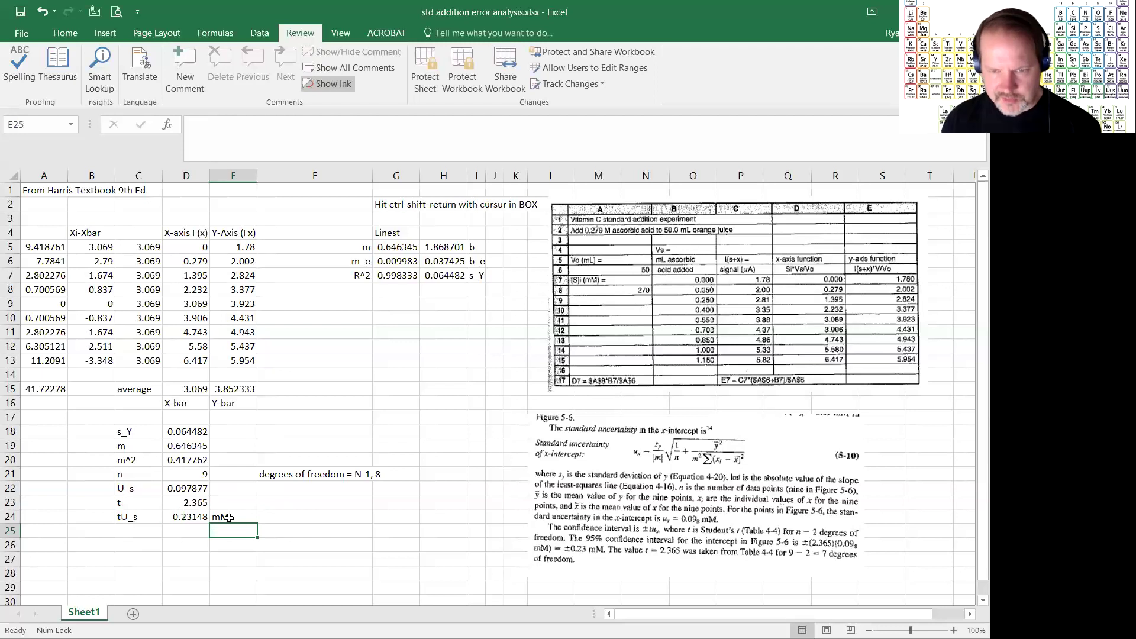
key(Left)
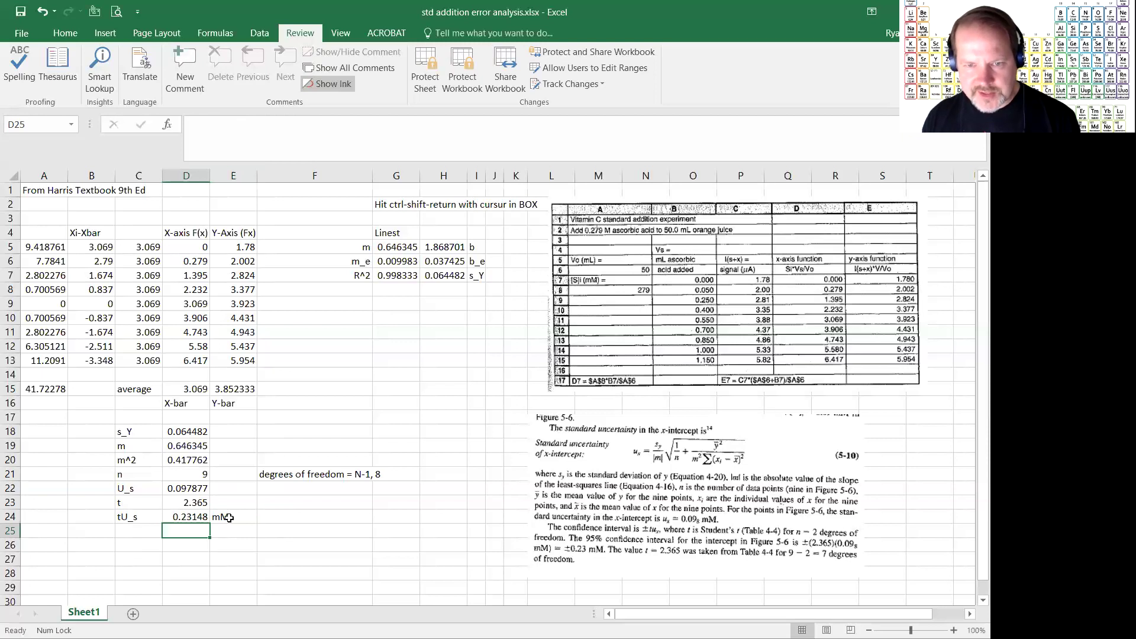
key(Left)
key(Right)
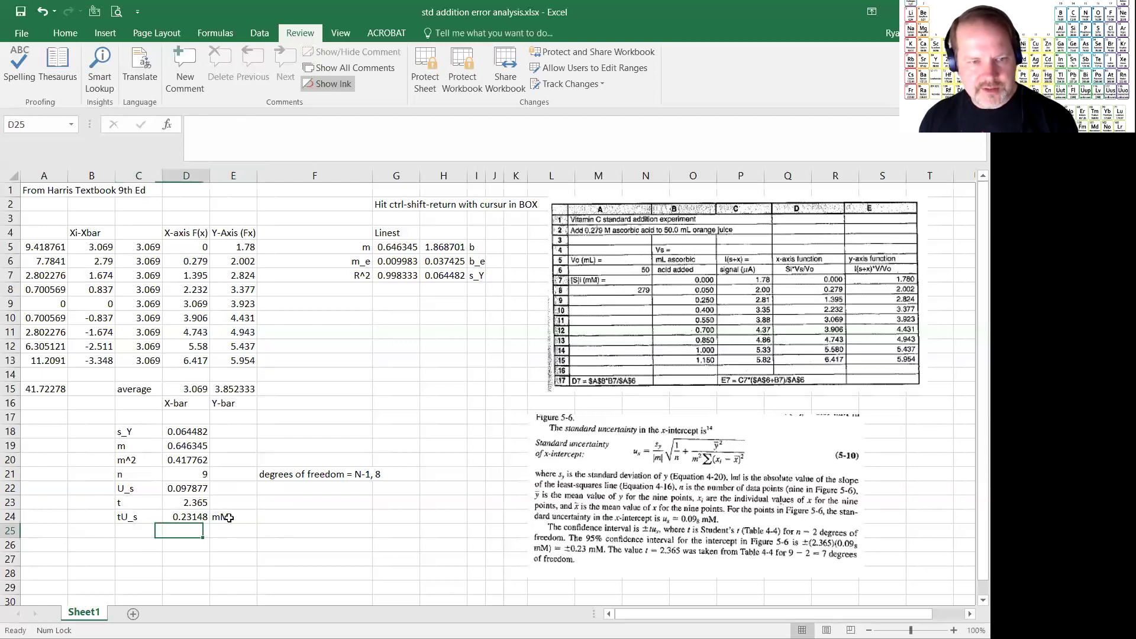